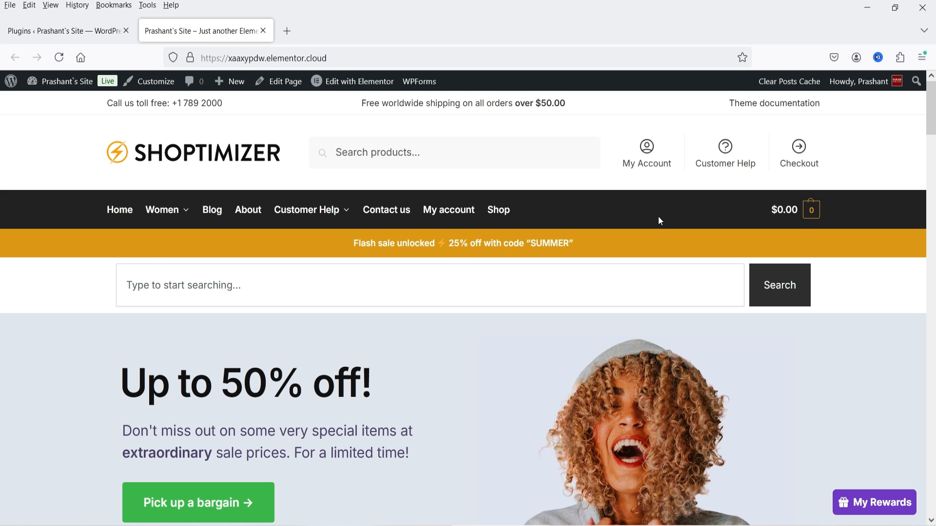
Switch from the live storefront to the WordPress Plugins admin page tab.
click(51, 30)
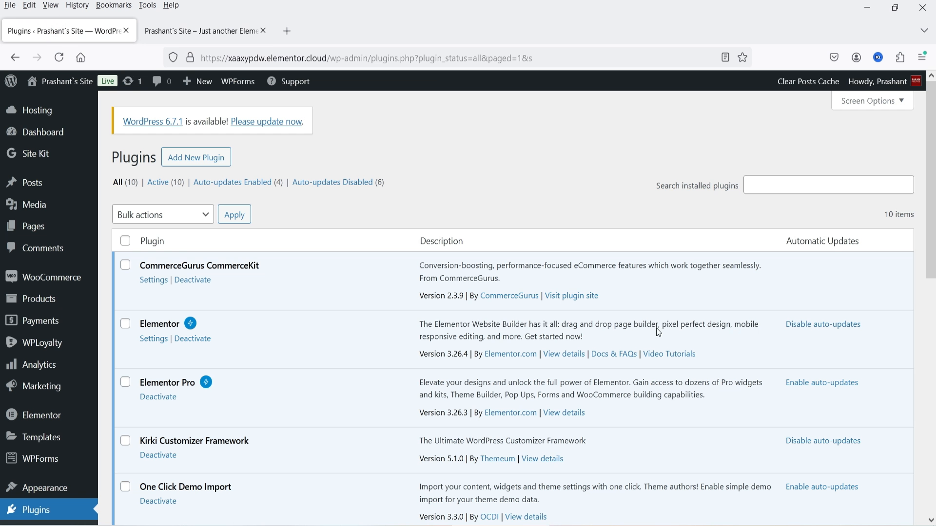
Search for 'email verification for woocommerce', then install and activate the plugin.
click(193, 162)
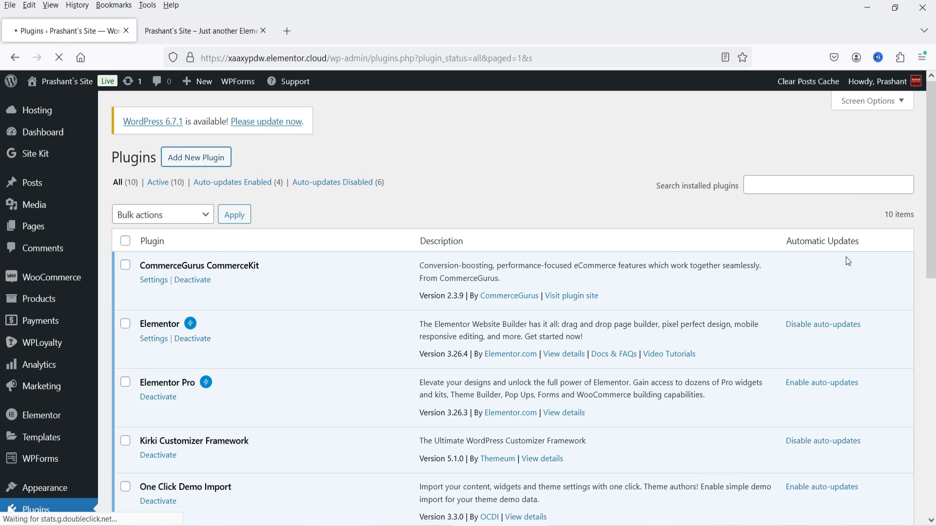
text(emi)
text(a)
text(il ver)
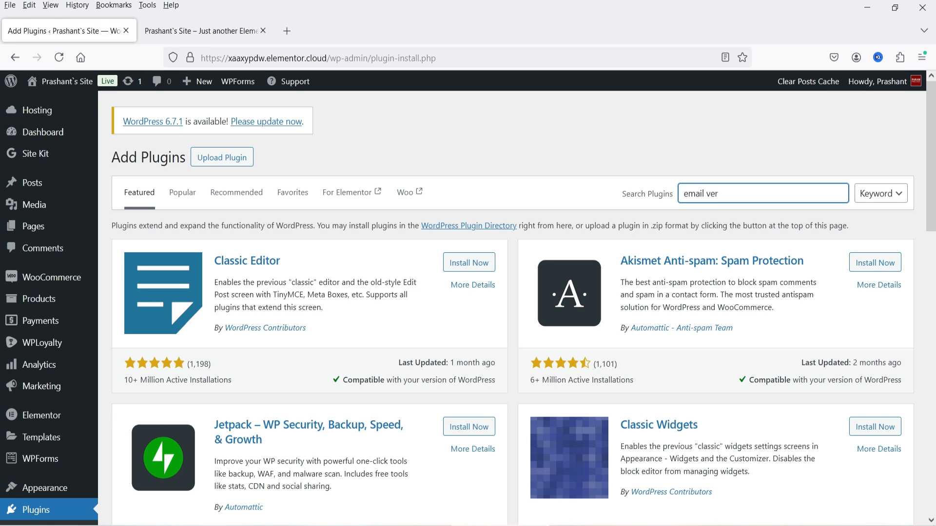
text(ification for woocommerce)
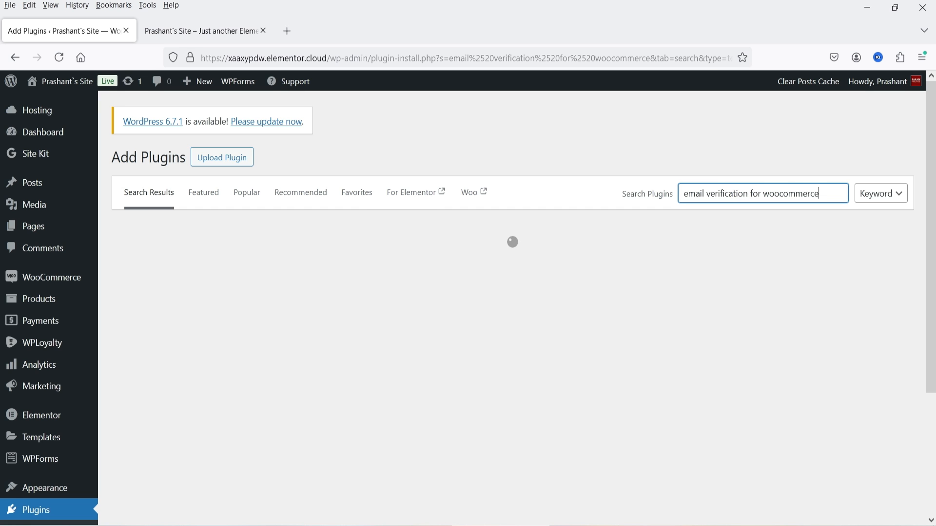
scroll(933, 272, down, 5)
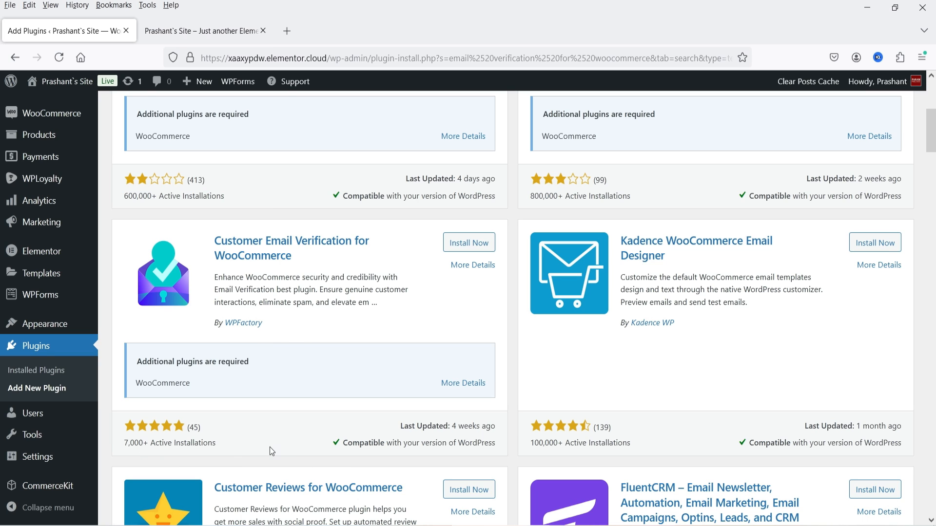
click(456, 246)
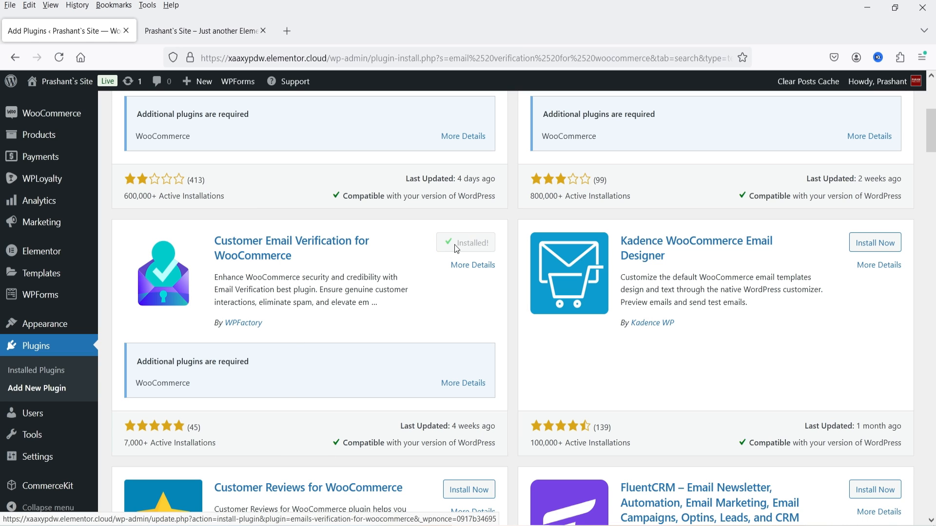
click(459, 245)
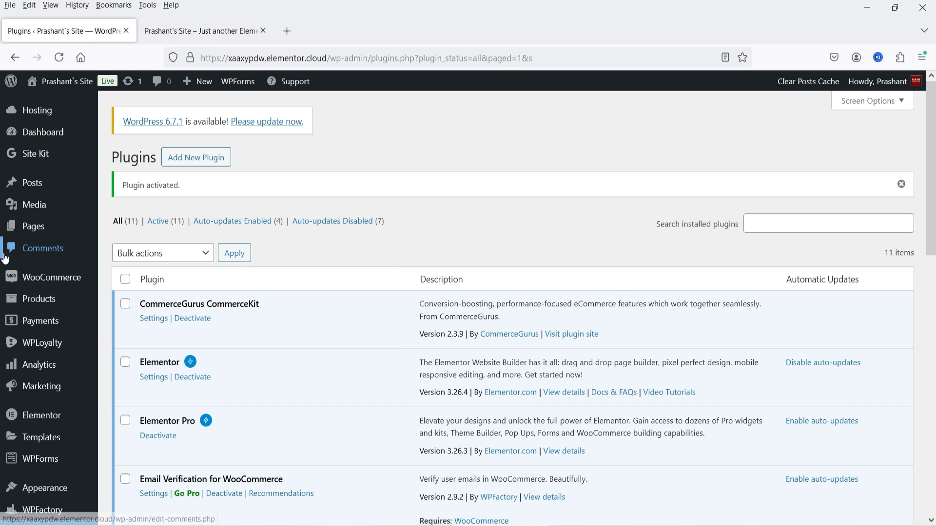
Go to the WPFactory > Email Verification settings page.
scroll(46, 248, down, 5)
mouse_move(32, 332)
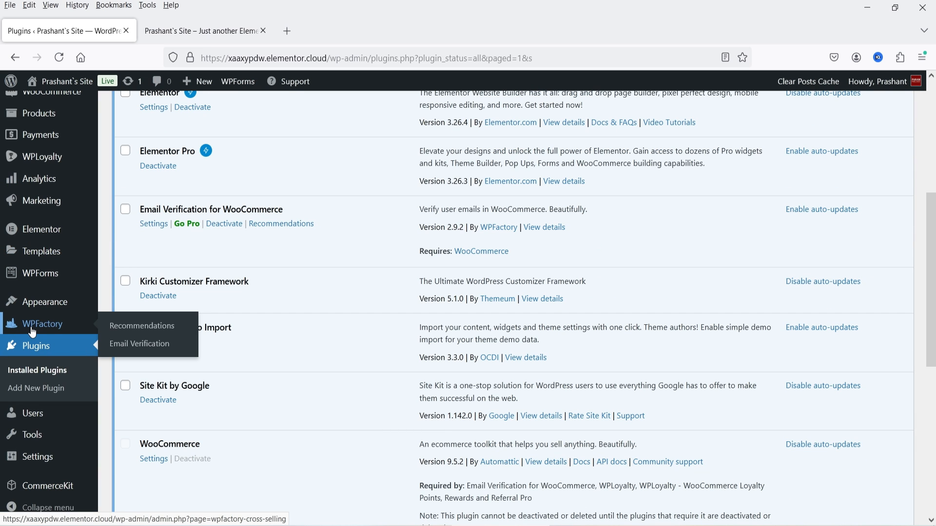
click(149, 347)
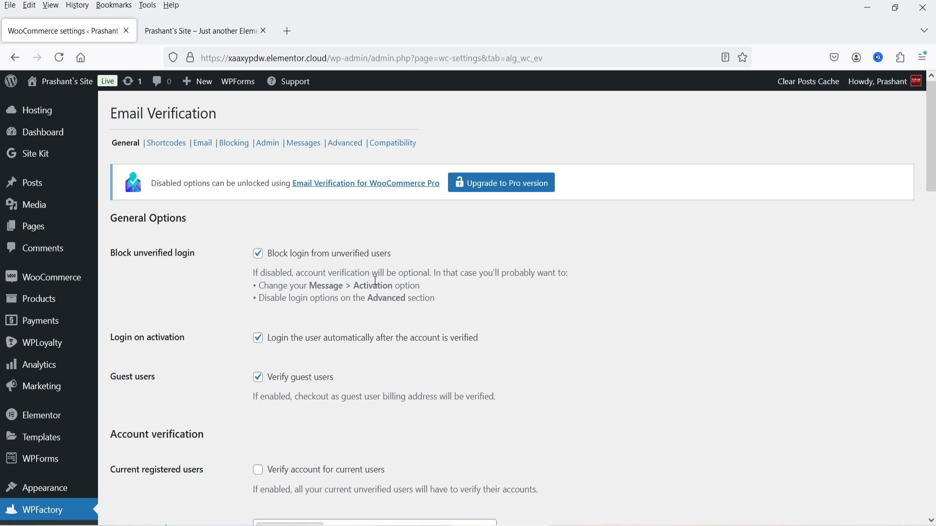
Scroll through General Options and Account verification, leaving Administrator as the ignored role.
scroll(376, 282, down, 2)
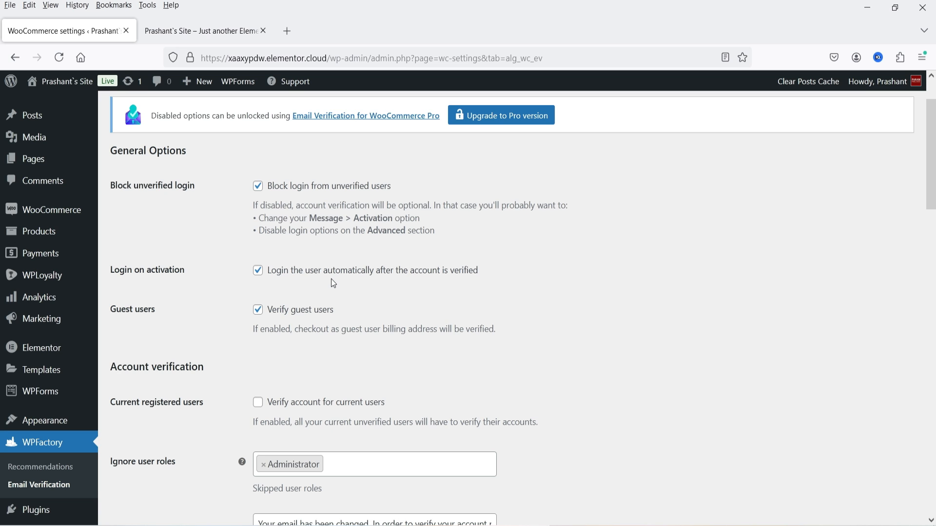
scroll(333, 283, down, 2)
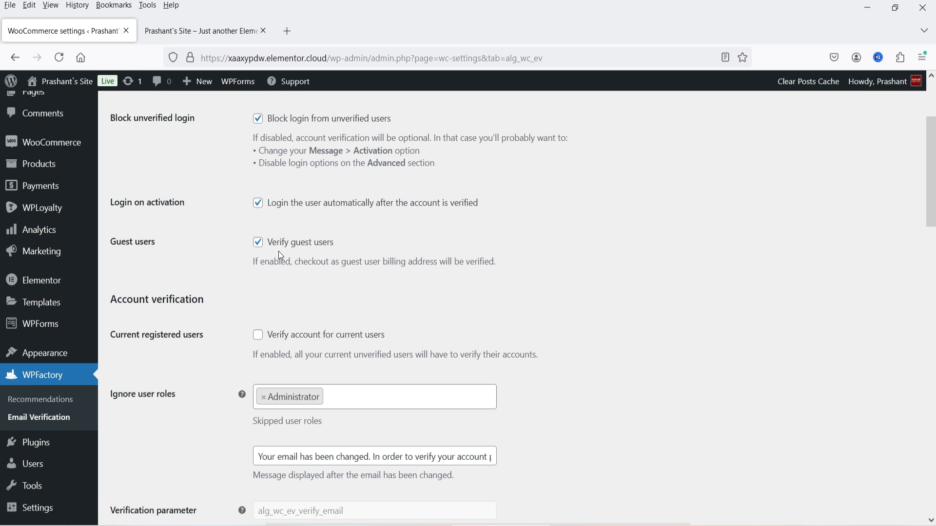
scroll(364, 258, down, 2)
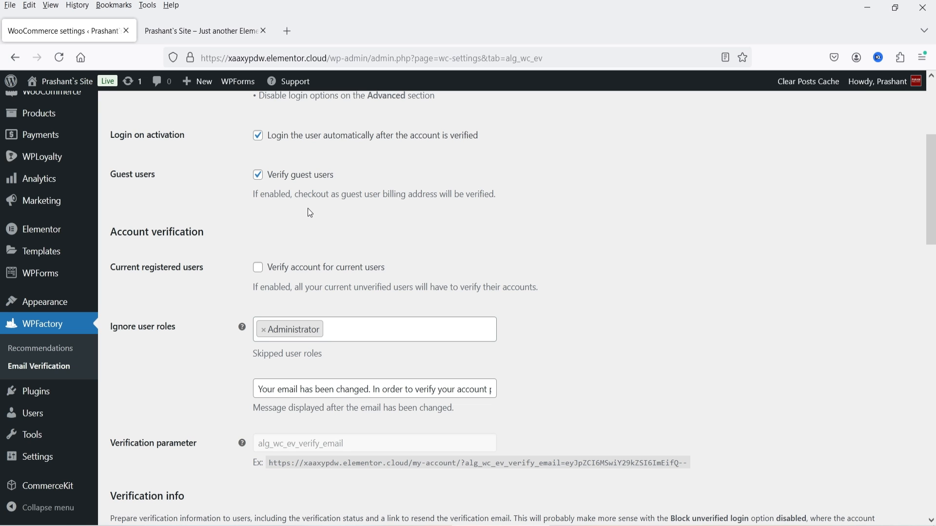
scroll(282, 221, down, 2)
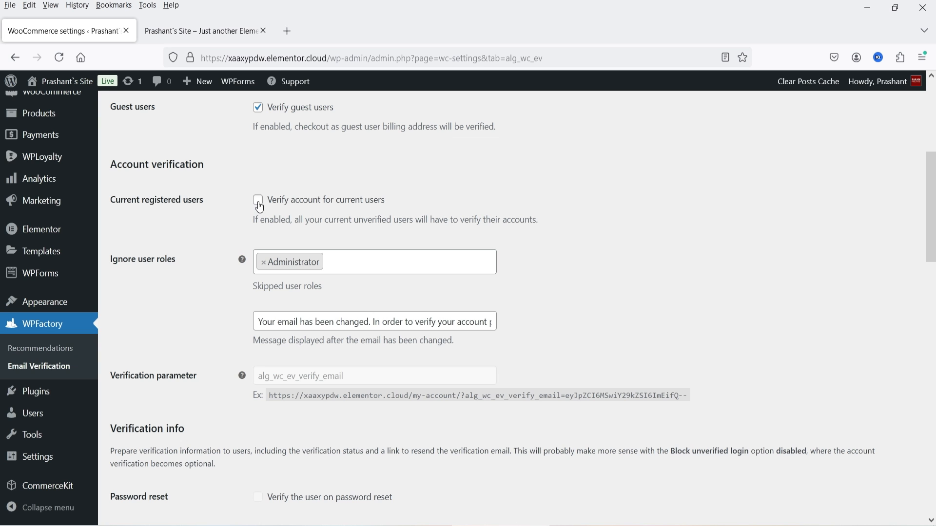
scroll(593, 244, down, 1)
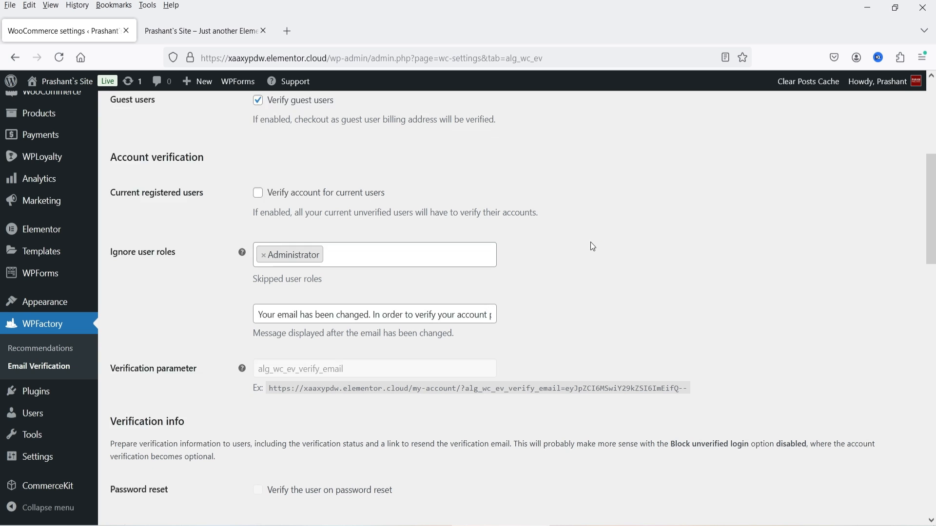
scroll(593, 246, down, 2)
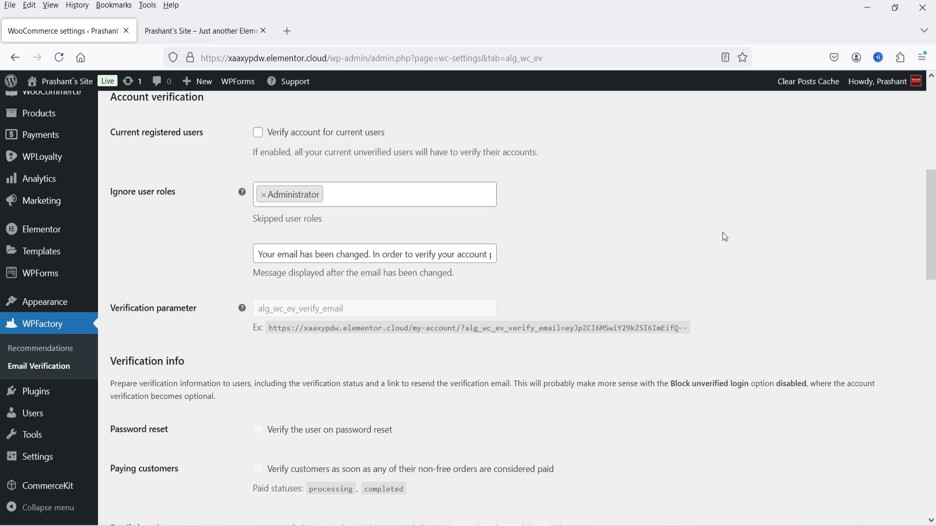
scroll(722, 237, down, 4)
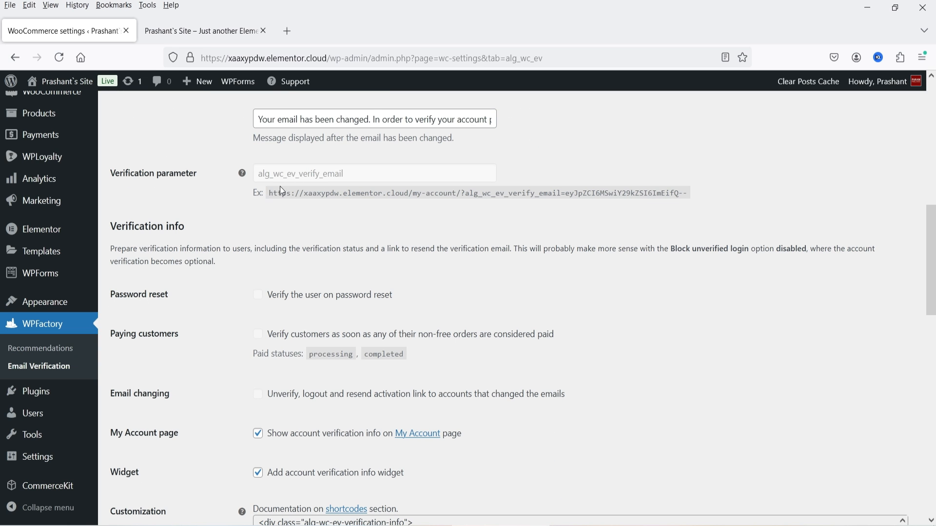
scroll(280, 190, down, 2)
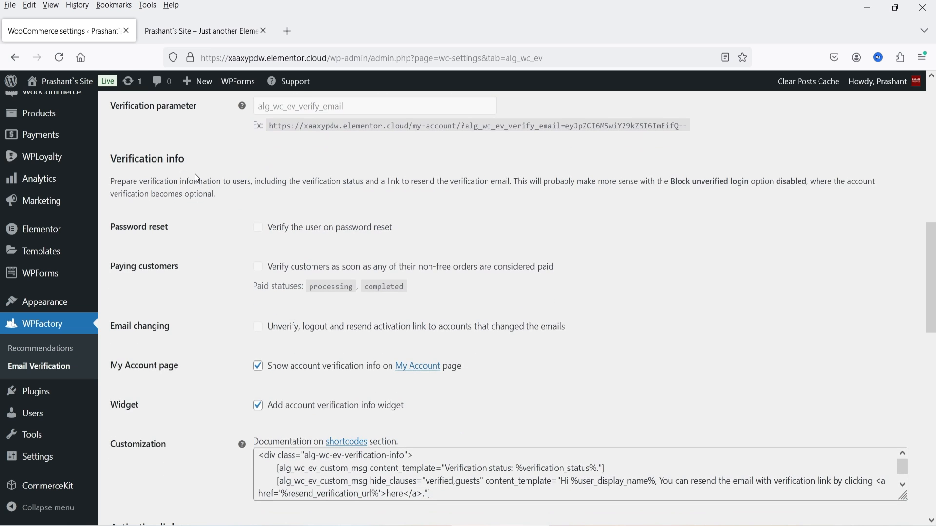
scroll(194, 174, down, 4)
scroll(179, 207, up, 2)
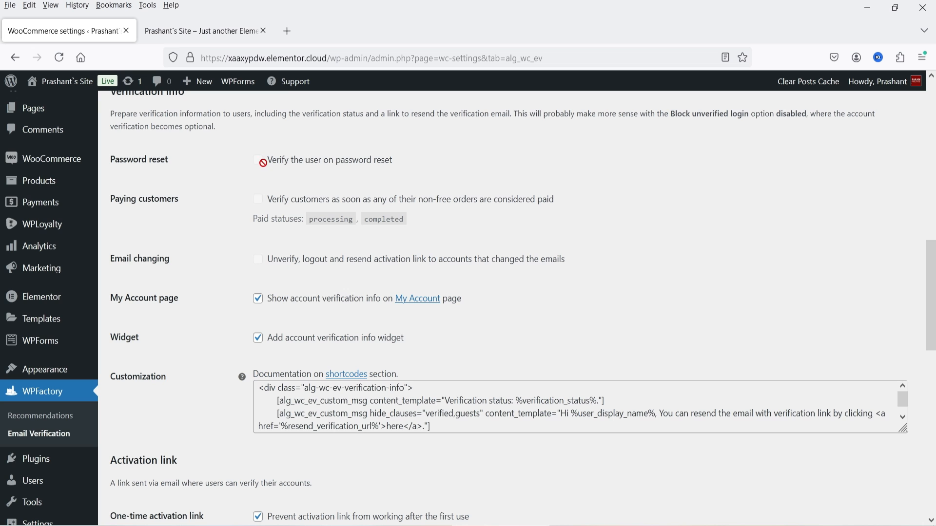
scroll(194, 206, down, 1)
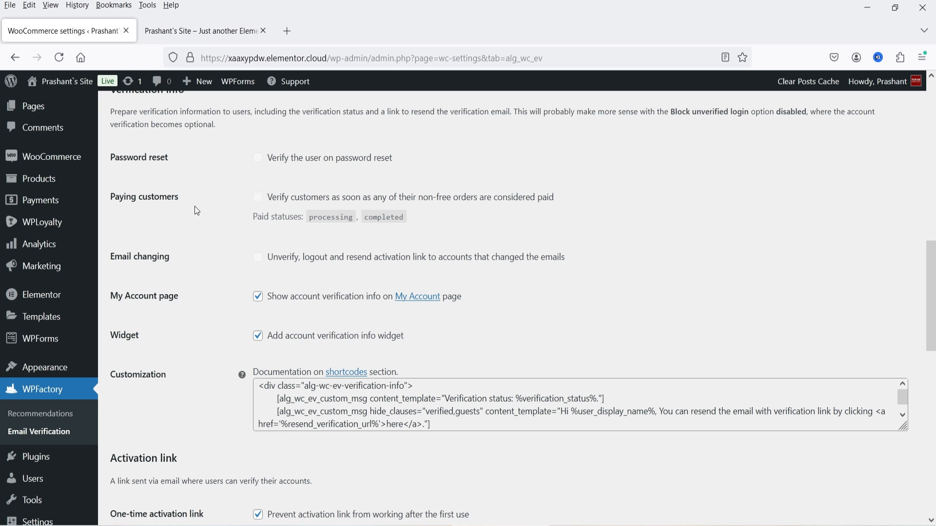
scroll(197, 211, down, 1)
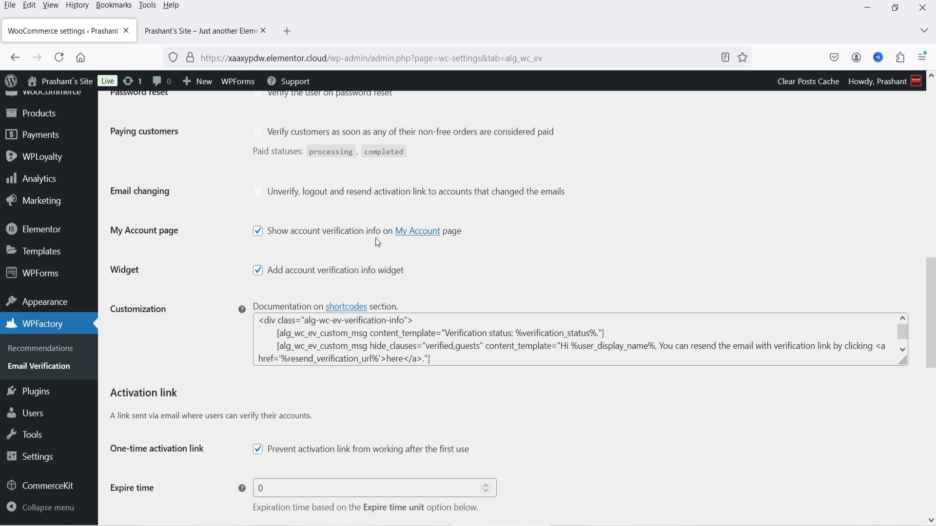
scroll(195, 253, down, 2)
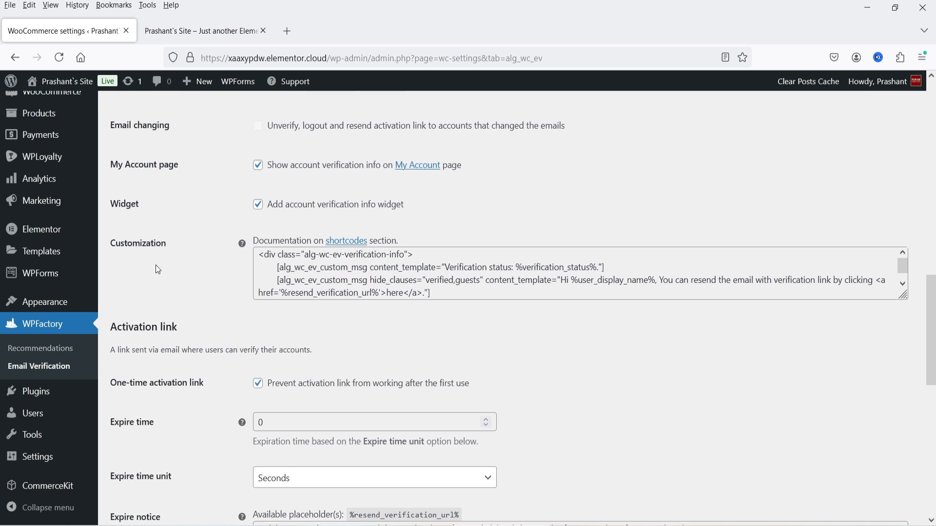
scroll(224, 232, down, 4)
scroll(201, 273, down, 2)
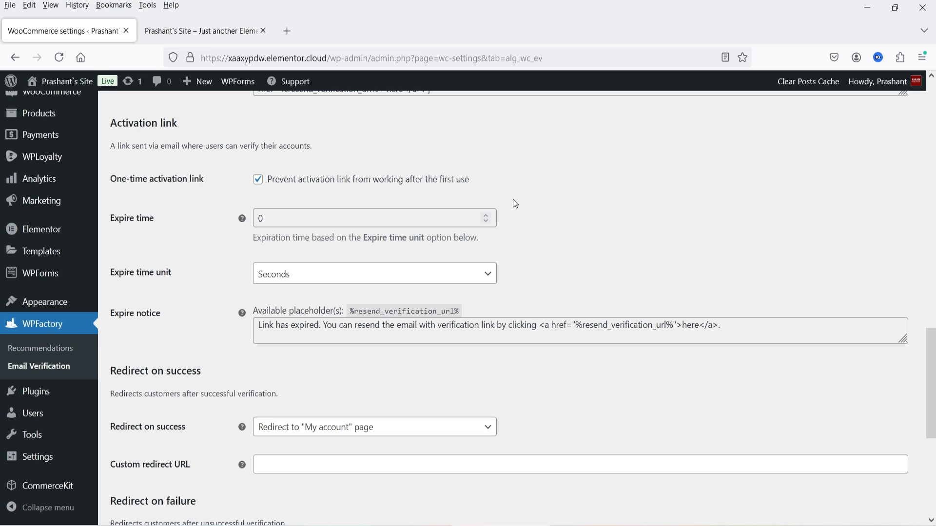
scroll(515, 203, down, 4)
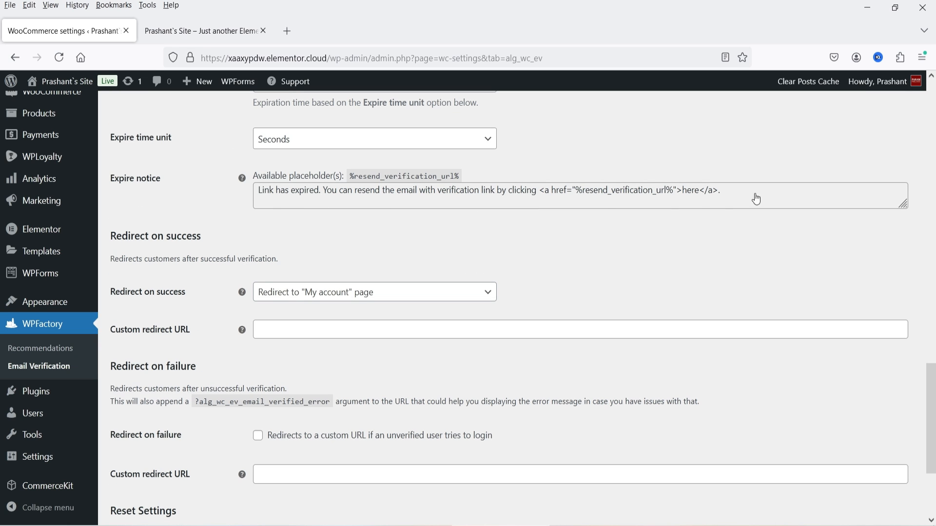
scroll(255, 216, down, 4)
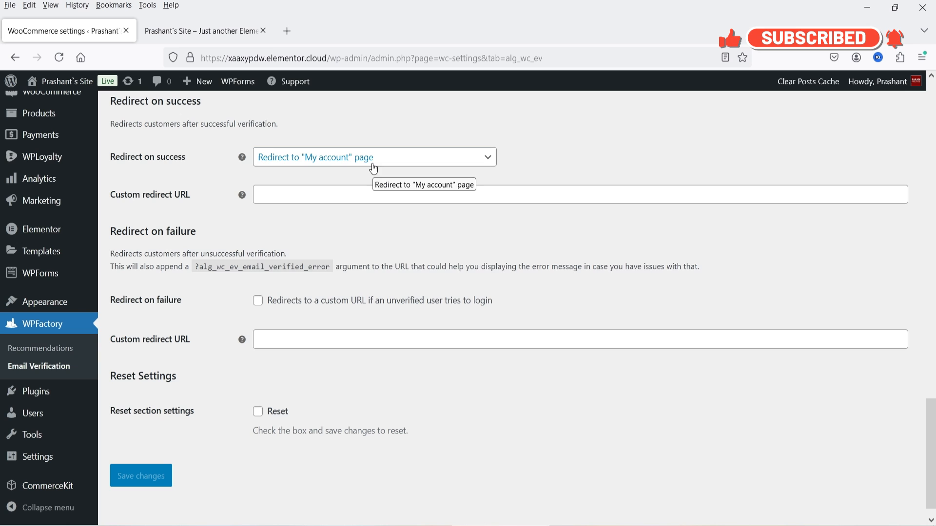
Keep success redirect to My account page, leave failure redirect off, and save changes.
click(394, 163)
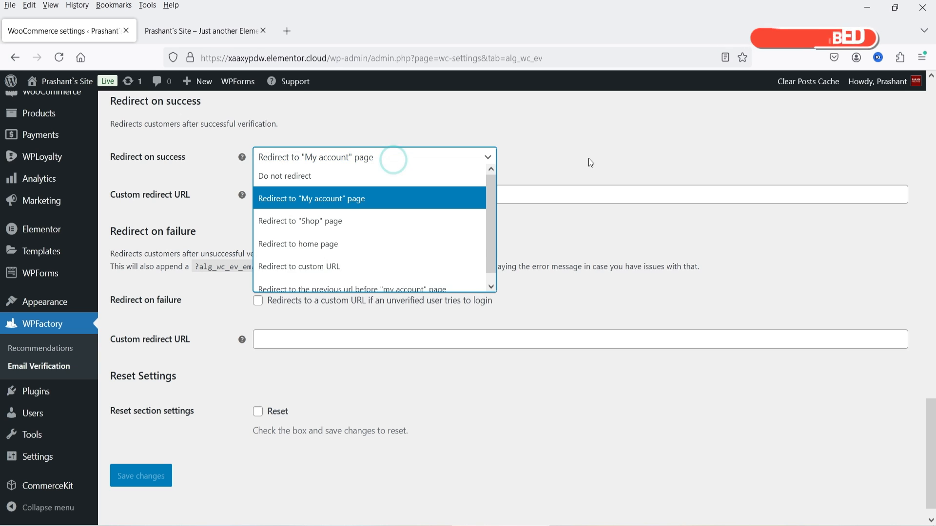
click(392, 166)
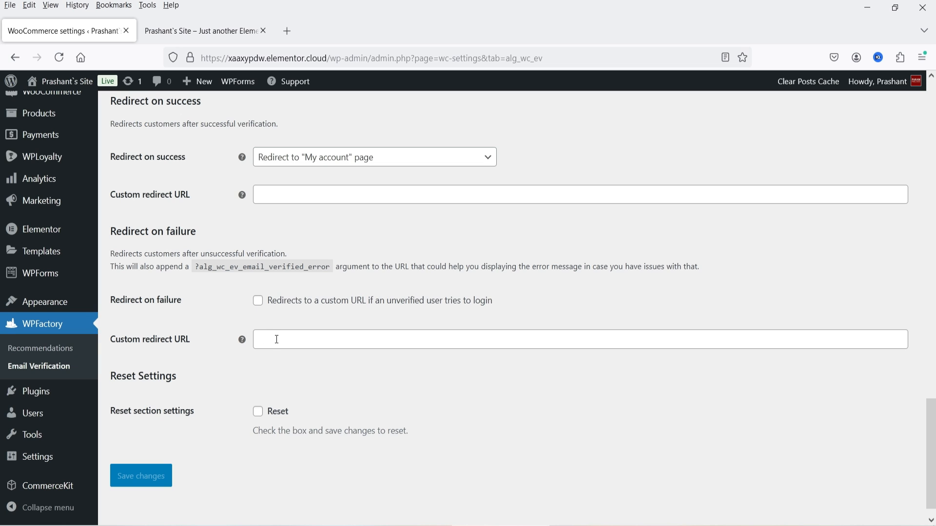
click(258, 300)
click(258, 300)
click(165, 482)
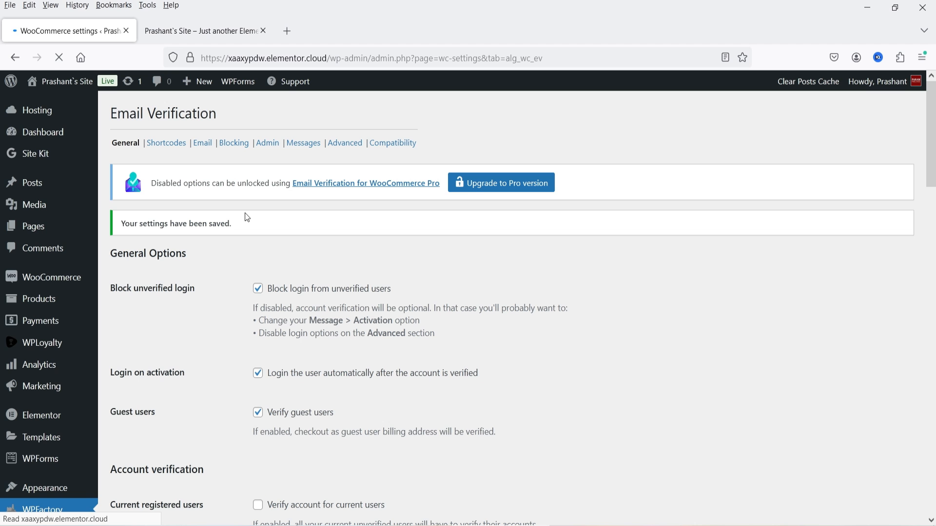
Look over the Shortcodes section of the Email Verification settings.
click(166, 142)
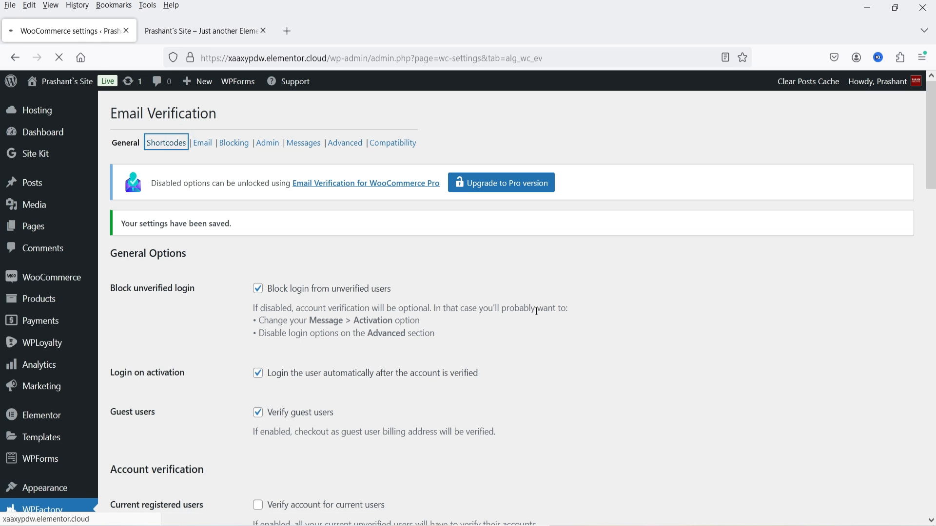
scroll(362, 268, down, 10)
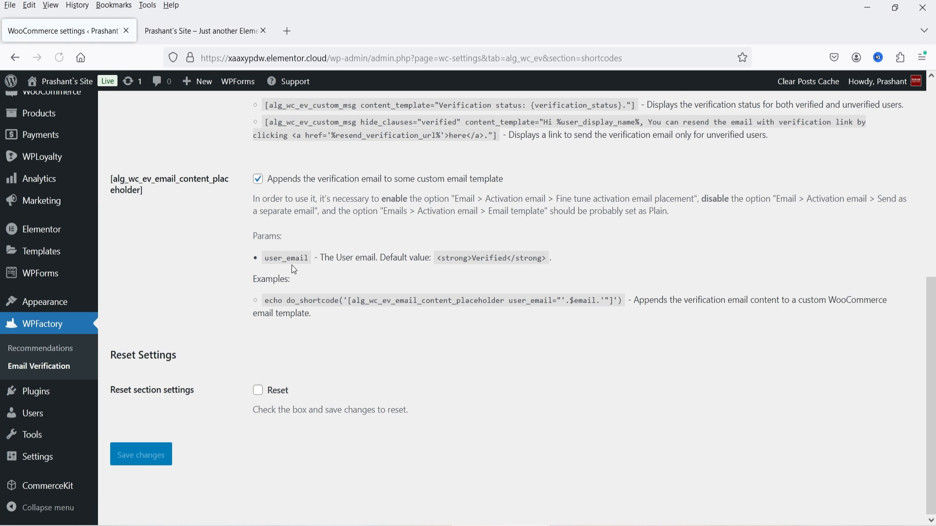
scroll(294, 270, up, 8)
Check the Email section's WC email template, keeping Email Verification plugin selected.
click(203, 143)
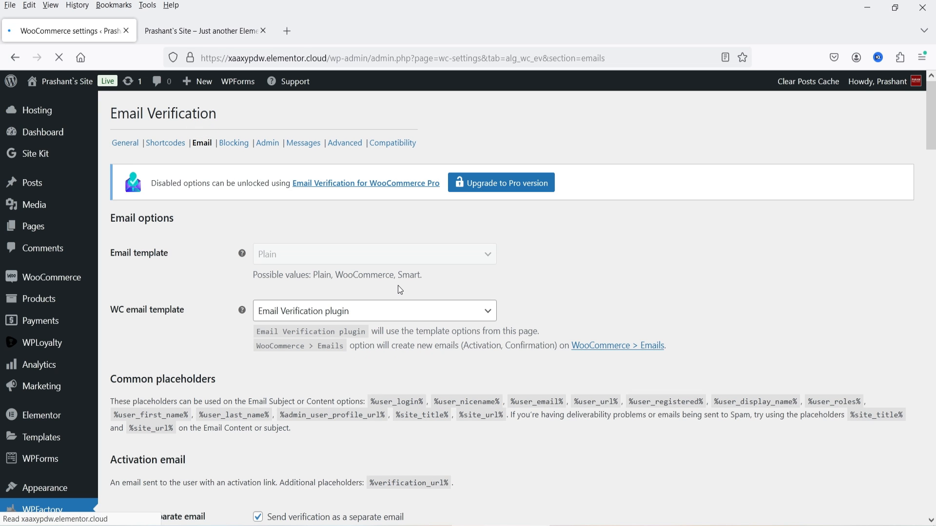
scroll(196, 248, down, 2)
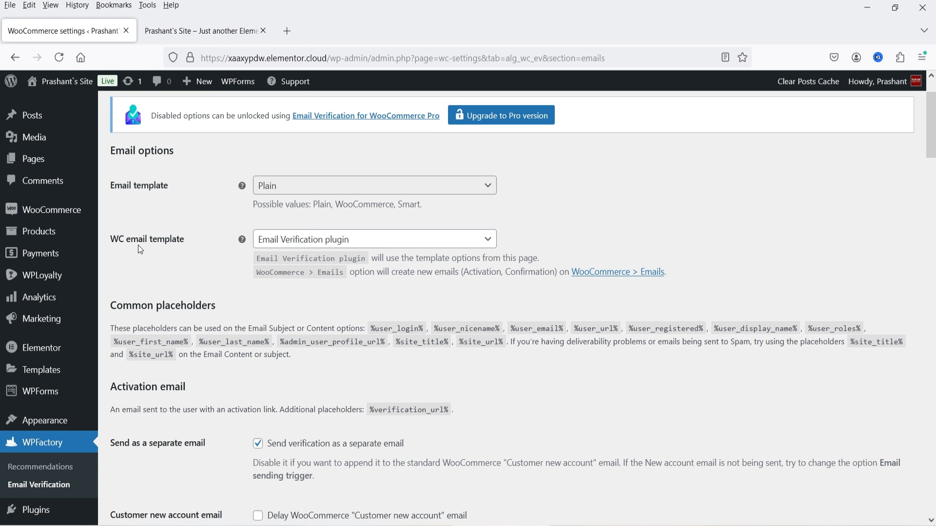
click(314, 244)
click(315, 255)
click(312, 242)
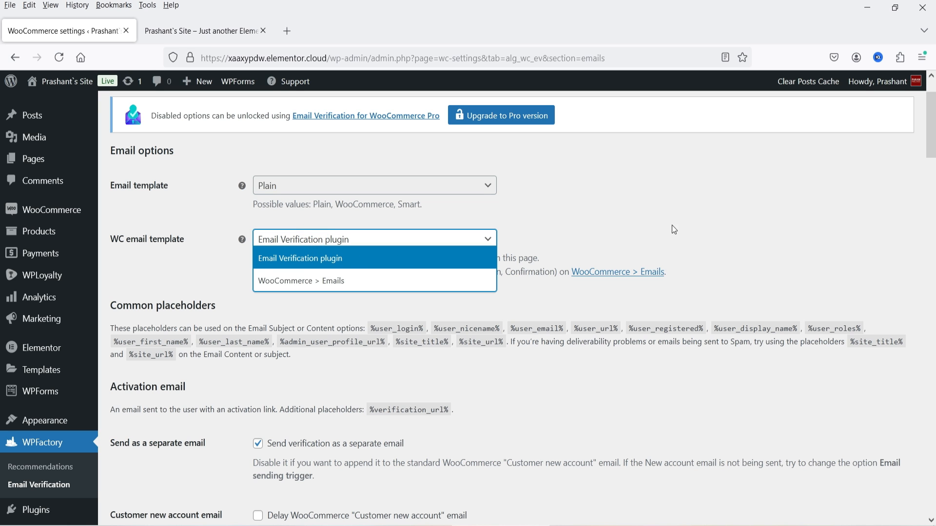
double_click(682, 212)
scroll(626, 199, down, 2)
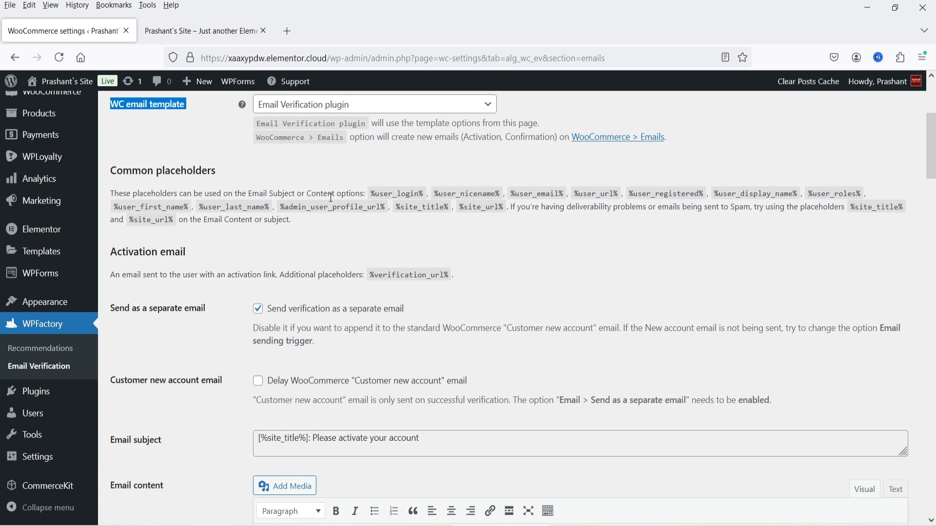
scroll(262, 230, down, 2)
scroll(309, 311, down, 2)
scroll(225, 268, up, 7)
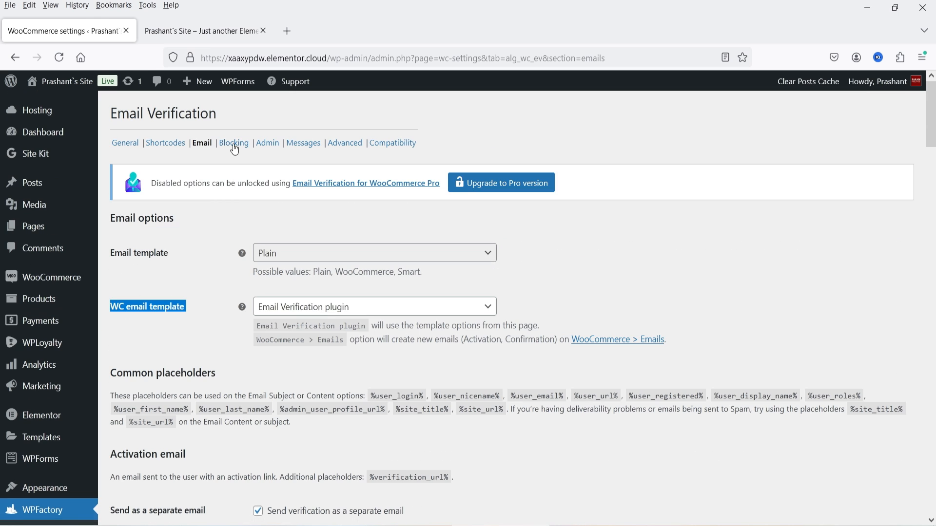
Review the Blocking tab's Blocked pages list without blocking any, then view the Admin tab.
click(235, 146)
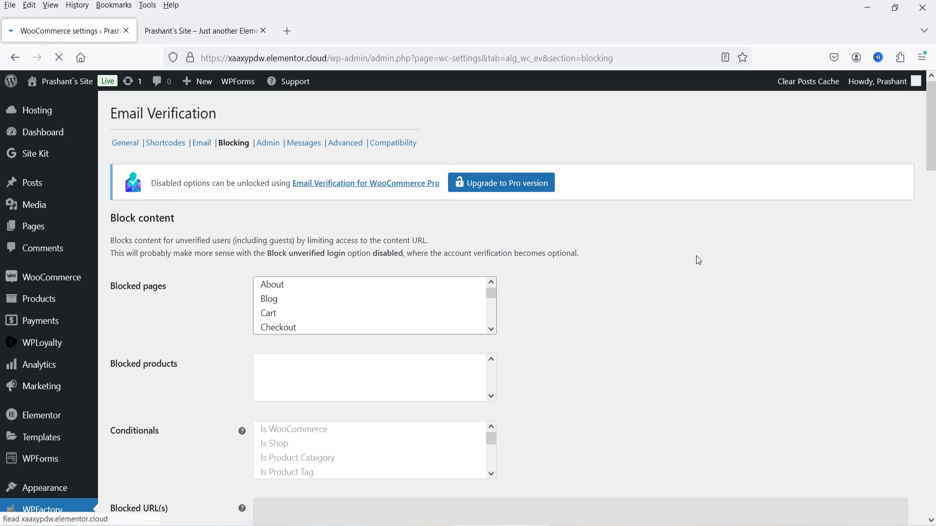
scroll(342, 201, down, 1)
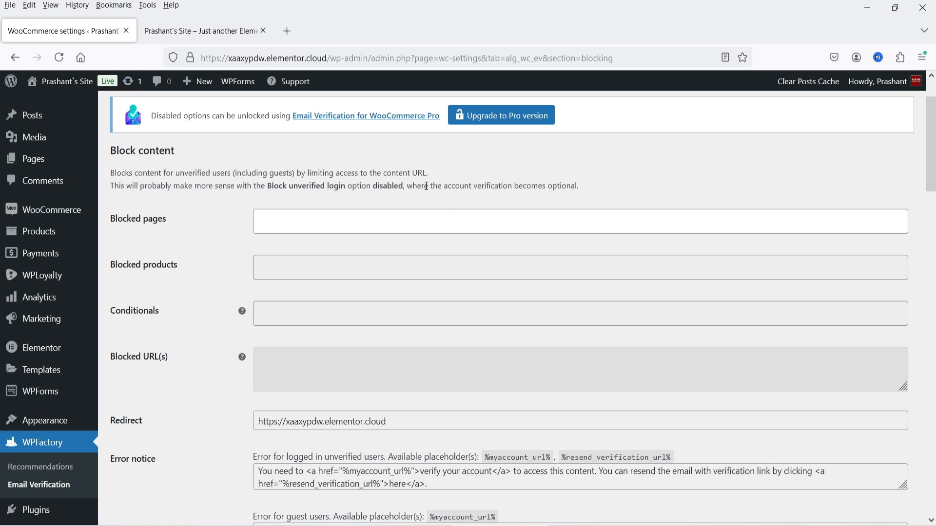
click(381, 227)
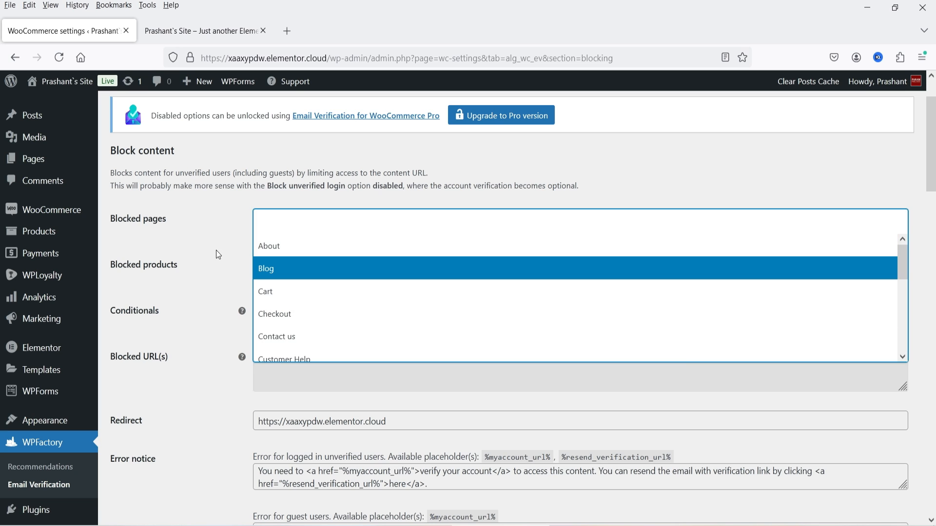
click(210, 229)
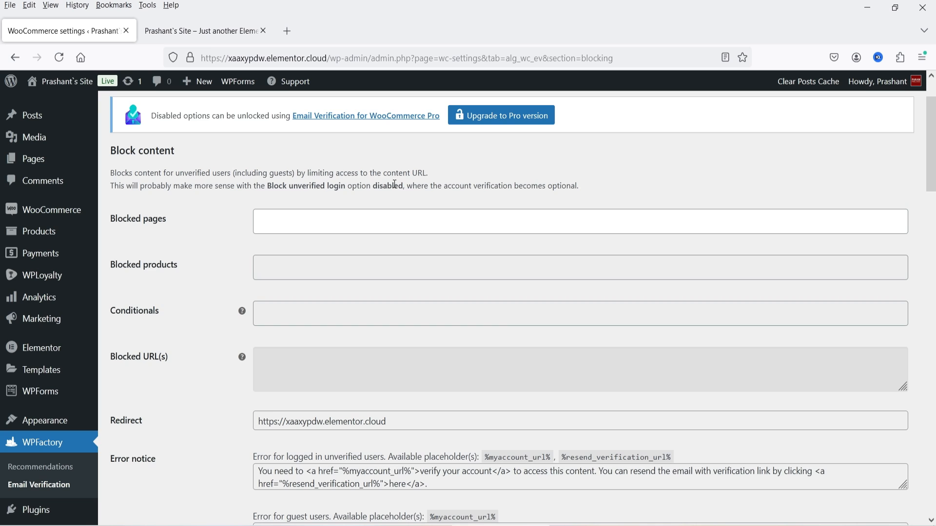
scroll(361, 209, up, 3)
click(268, 143)
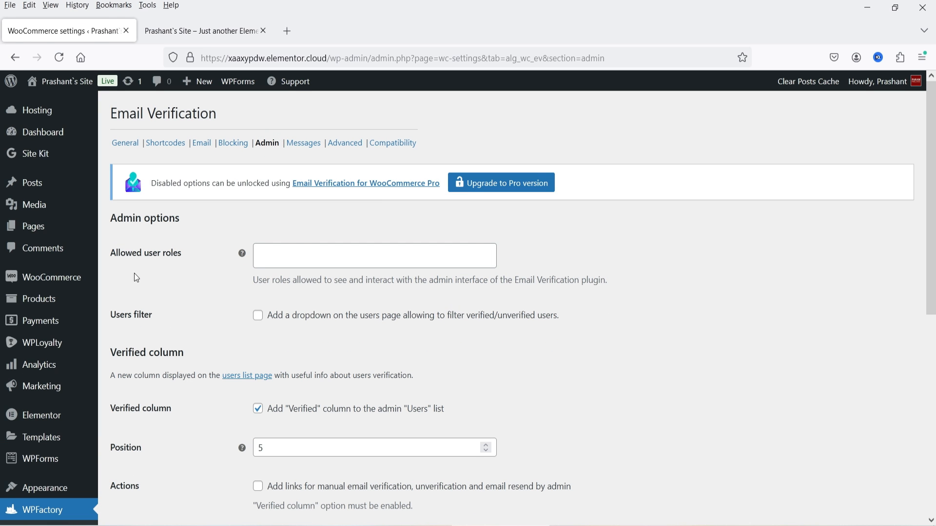
click(282, 260)
click(777, 272)
scroll(158, 288, down, 1)
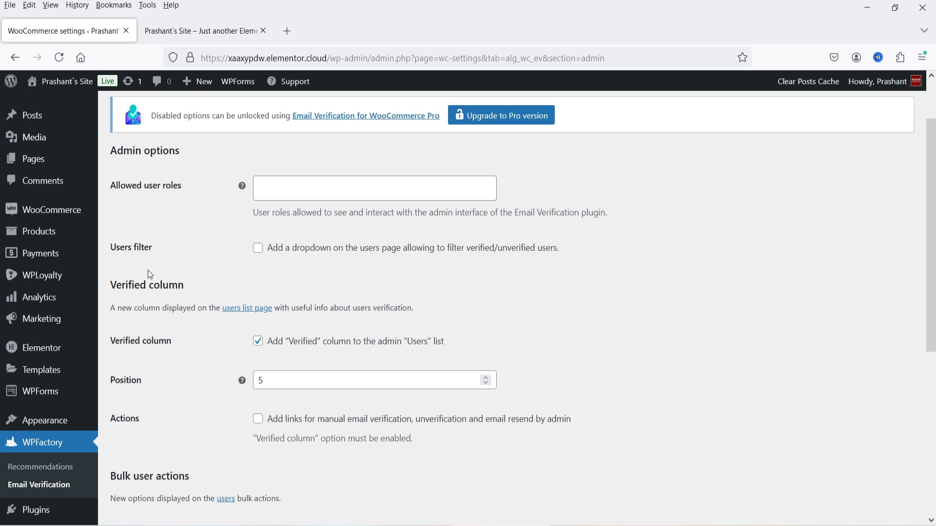
scroll(214, 272, down, 2)
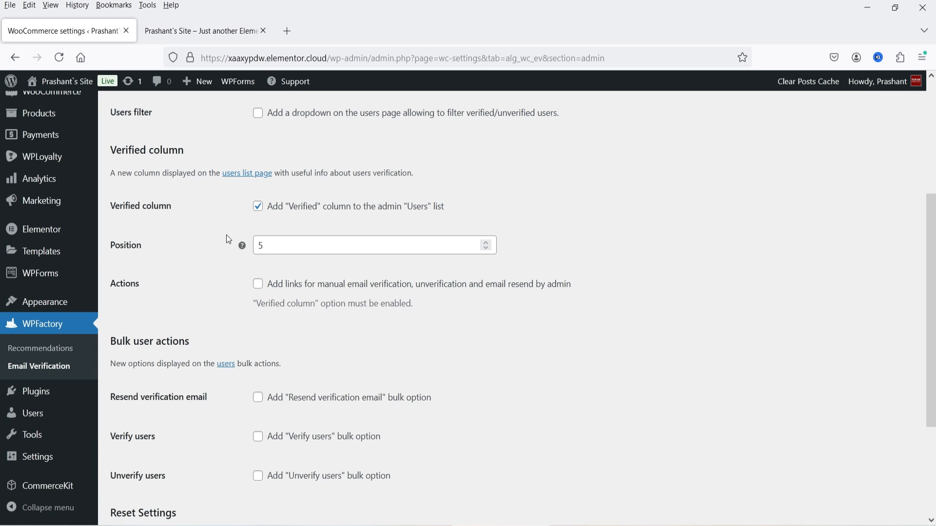
scroll(600, 268, up, 3)
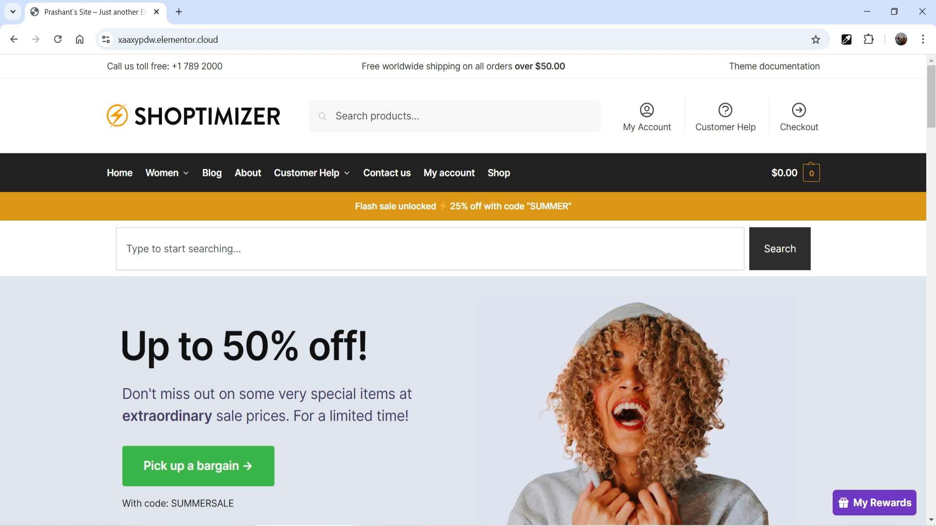
Add Jogging top and T-shirt regular fit to the cart and view the $20.98 cart.
scroll(545, 168, down, 8)
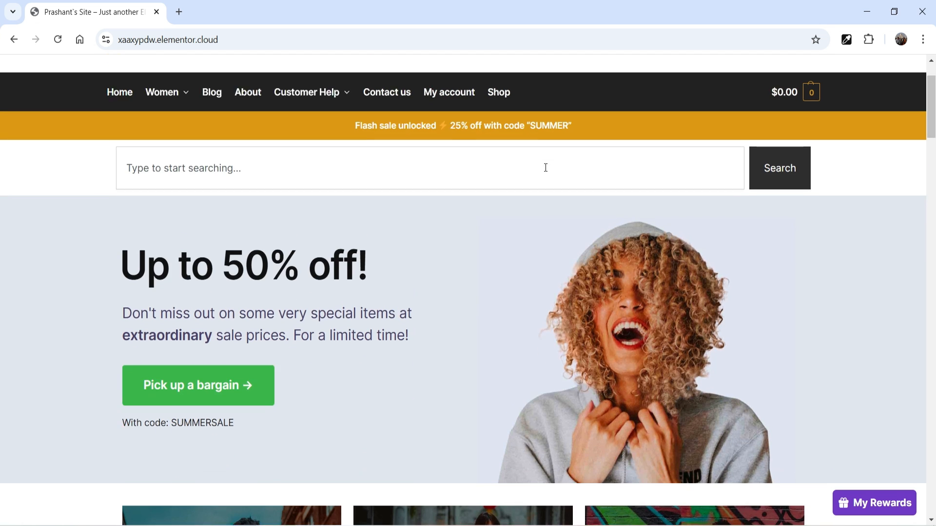
scroll(520, 187, down, 6)
click(564, 264)
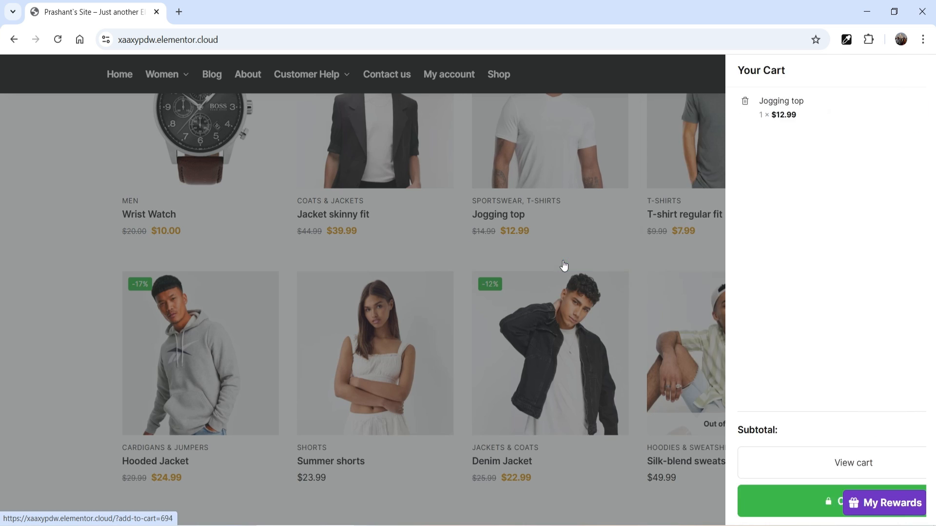
click(919, 71)
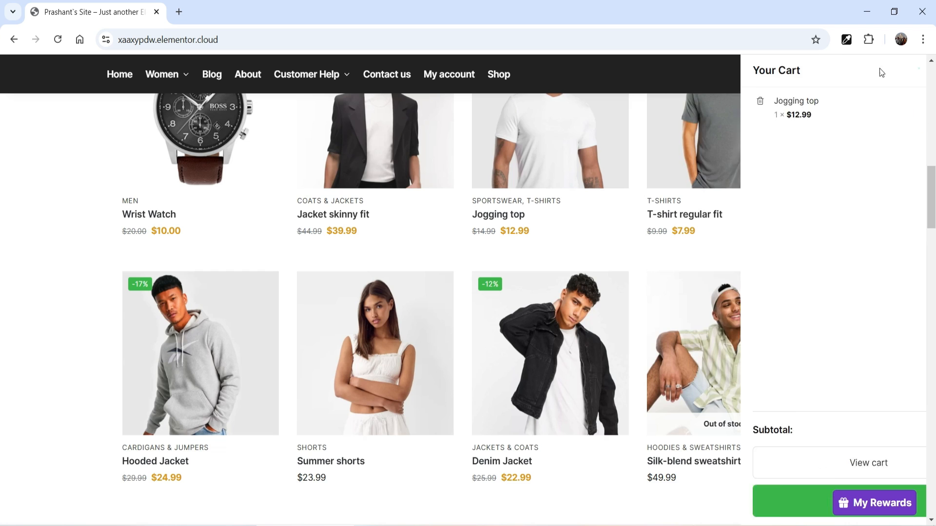
click(725, 259)
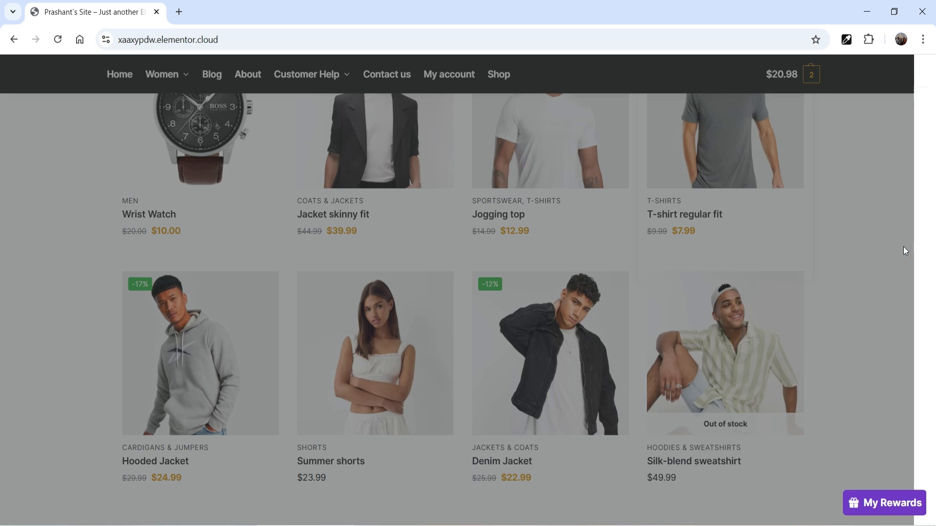
click(817, 463)
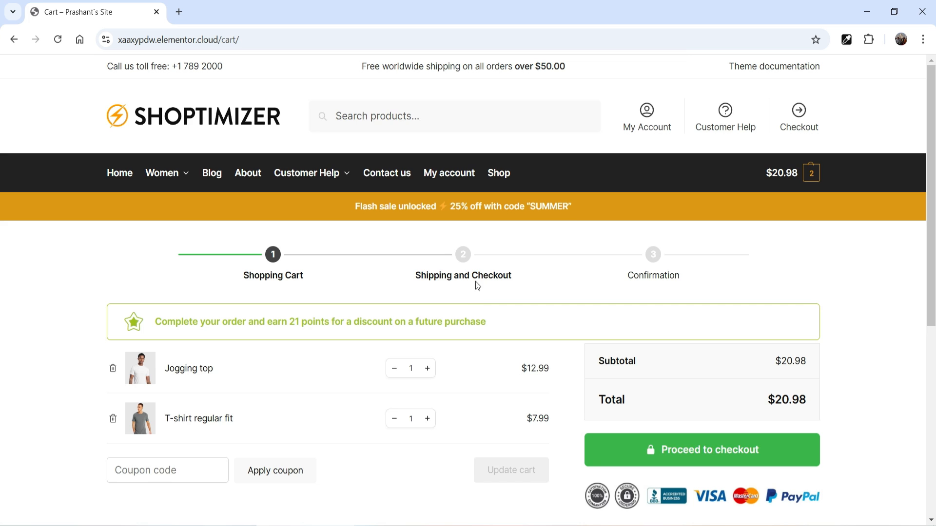
Proceed from the cart to the checkout page.
scroll(577, 227, down, 4)
click(679, 258)
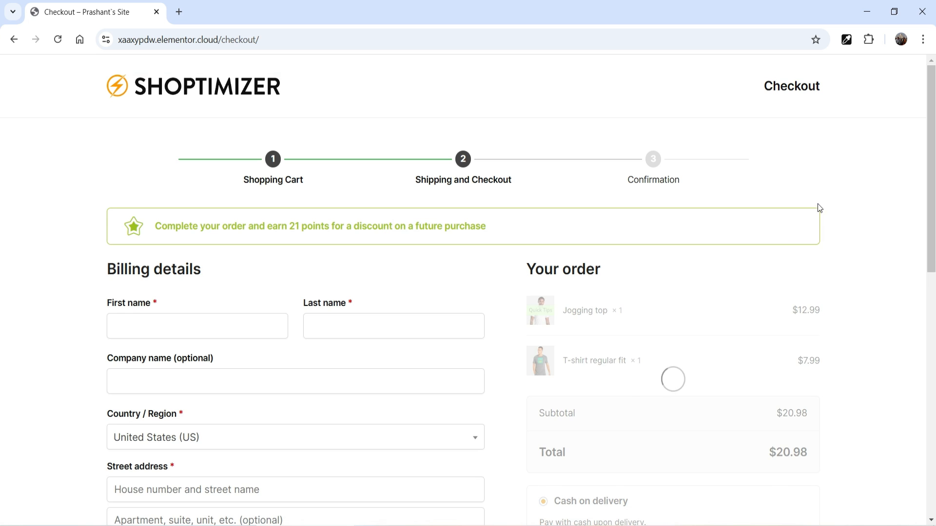
scroll(818, 209, down, 4)
scroll(818, 209, down, 6)
Fill the billing e-mail from saved suggestions, then return to the Shoptimizer home page.
click(161, 280)
click(28, 297)
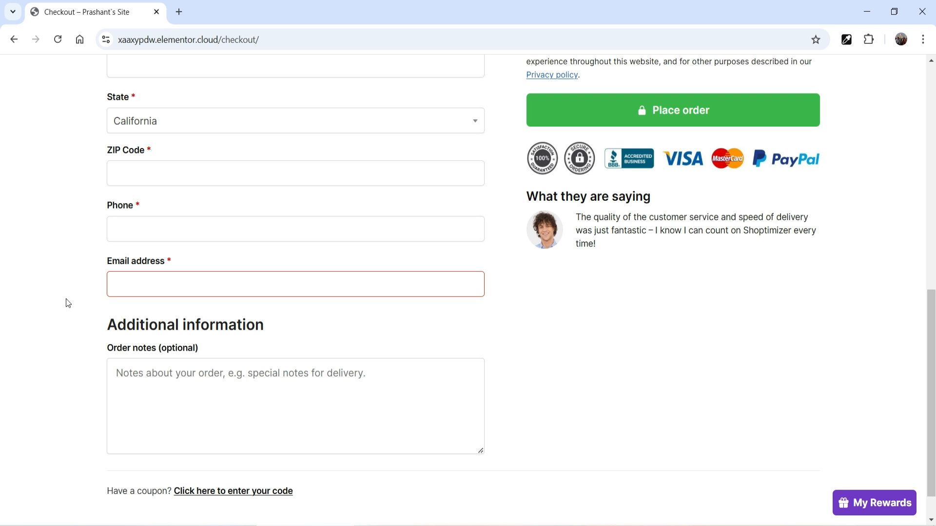
click(133, 282)
click(196, 337)
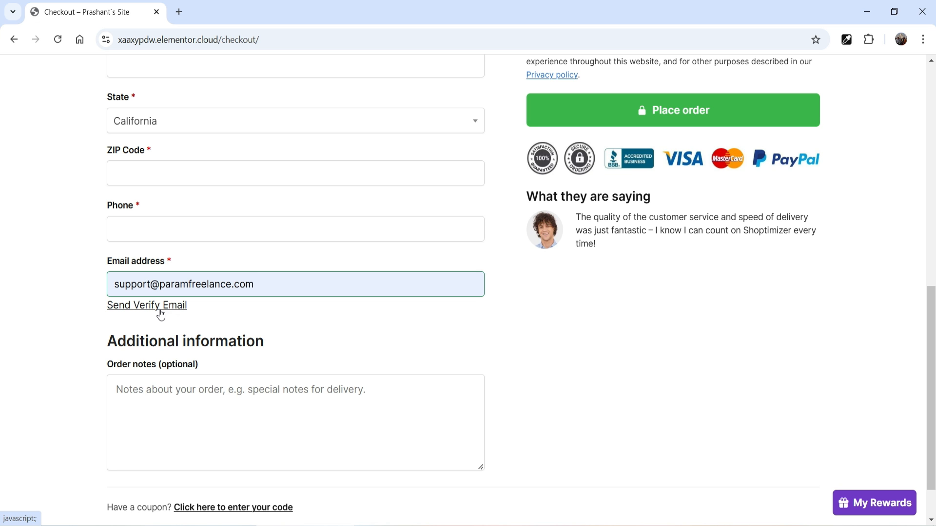
scroll(668, 342, up, 10)
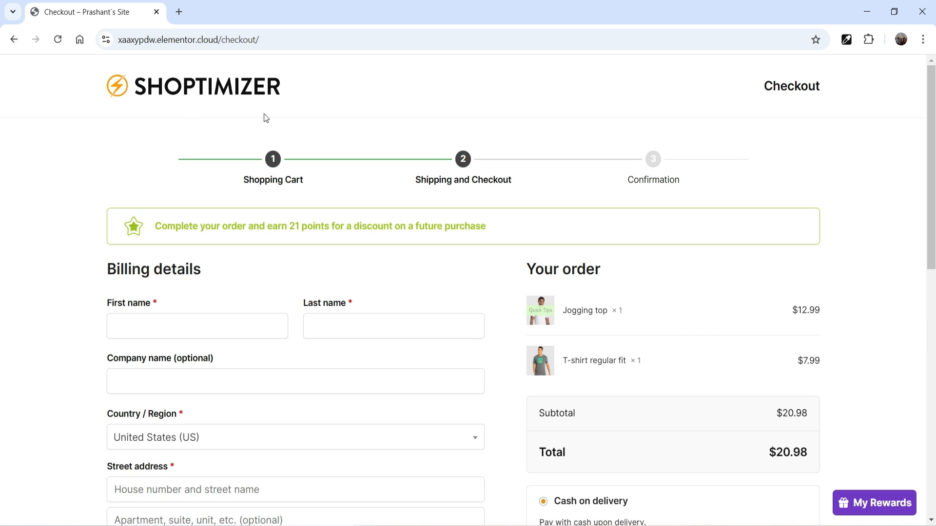
click(209, 93)
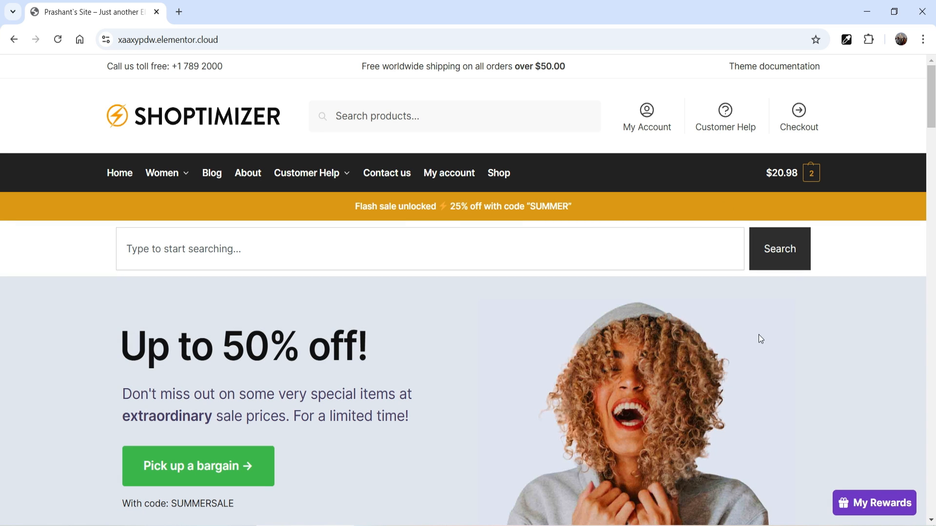
On My account, register a new customer account using the support e-mail address.
click(441, 174)
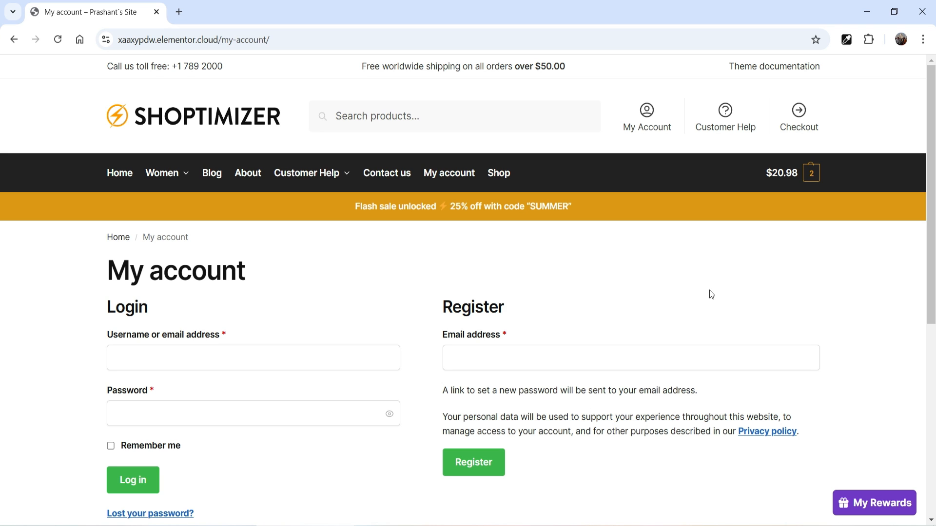
click(517, 360)
click(888, 335)
click(515, 360)
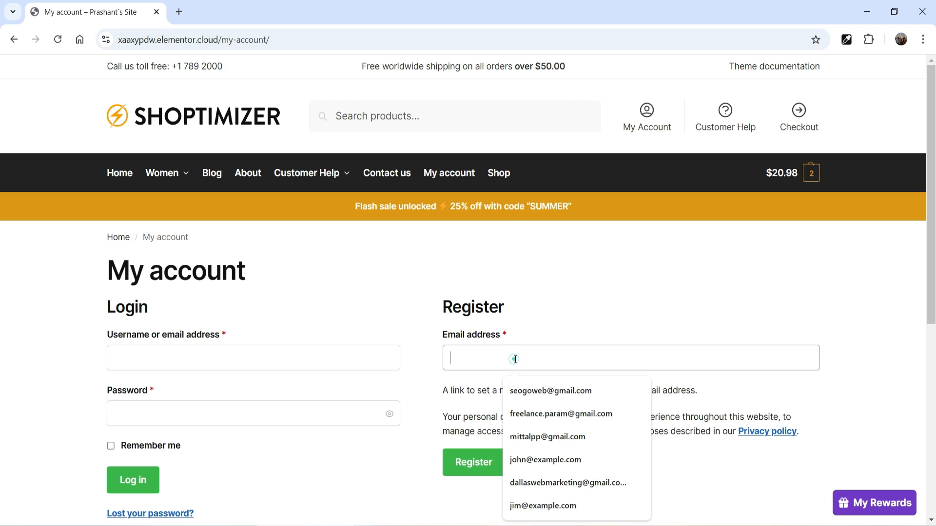
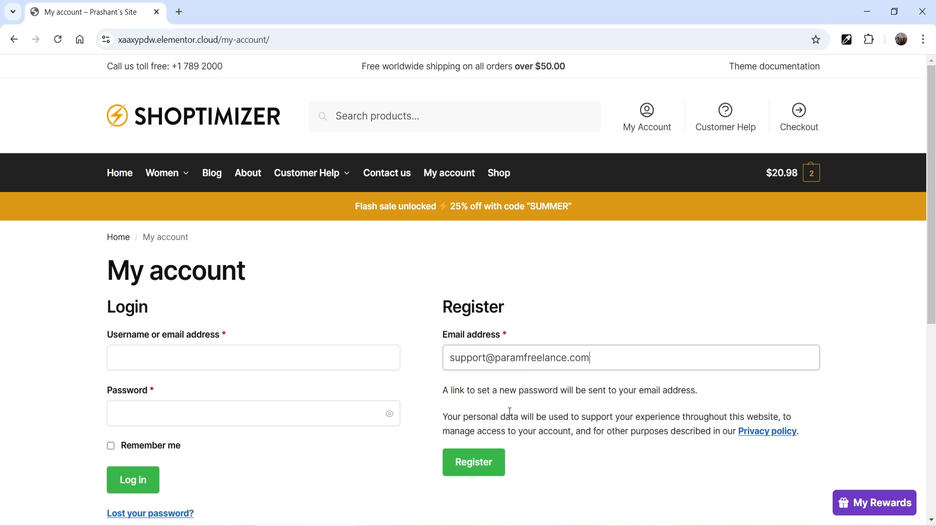
click(481, 477)
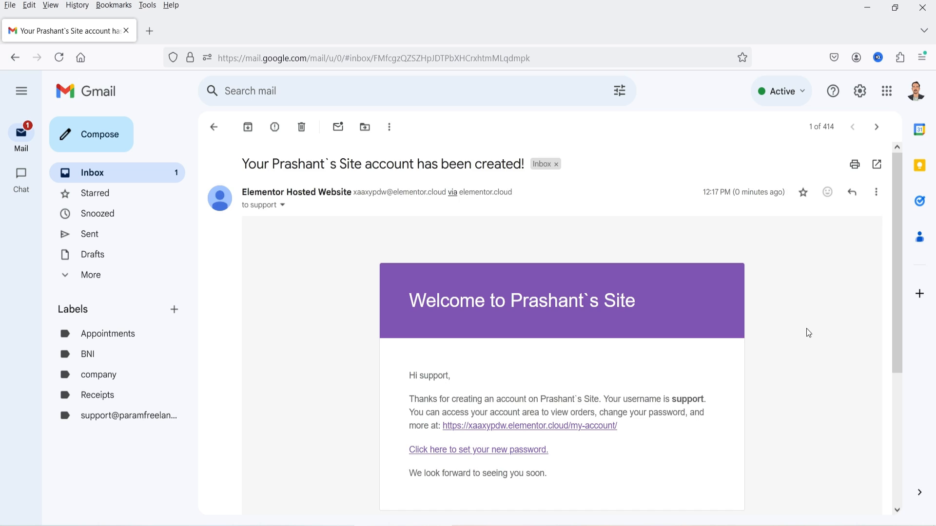
Copy the link address of the welcome email's 'set your new password' link.
scroll(807, 329, down, 3)
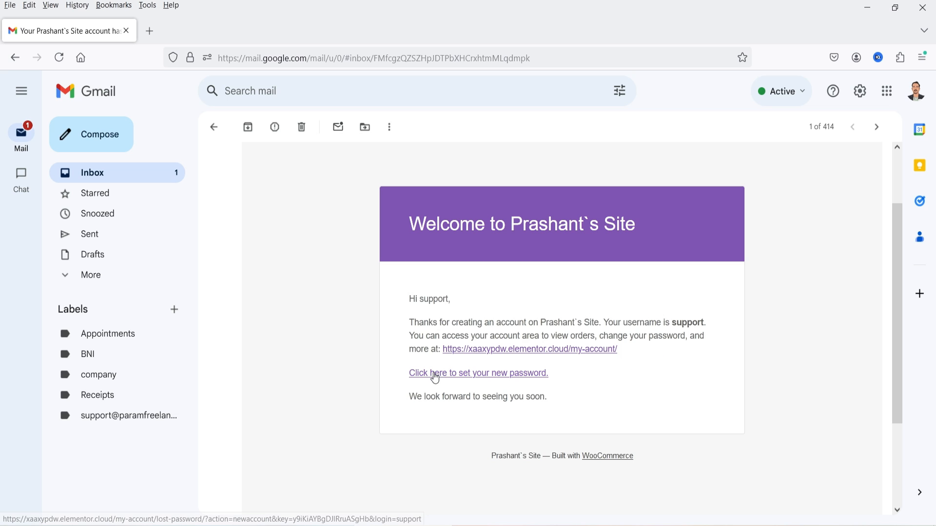
right_click(479, 378)
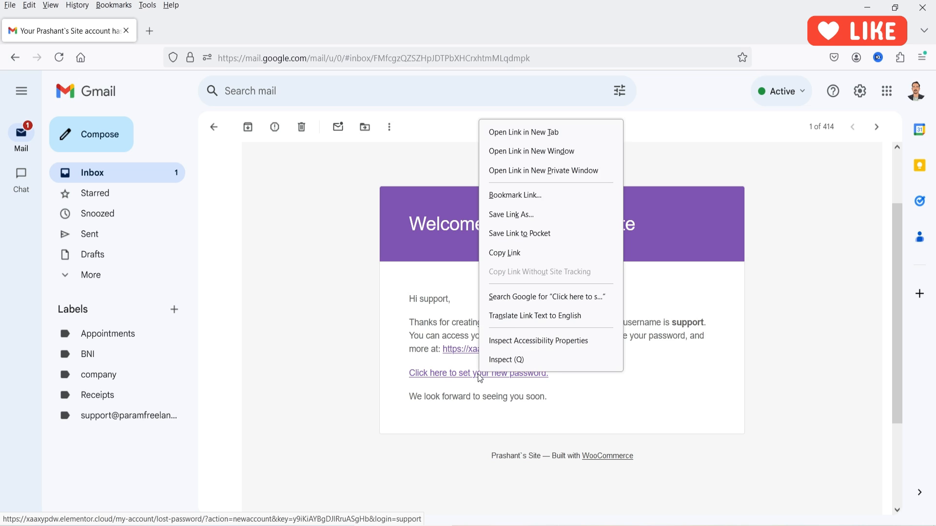
click(675, 392)
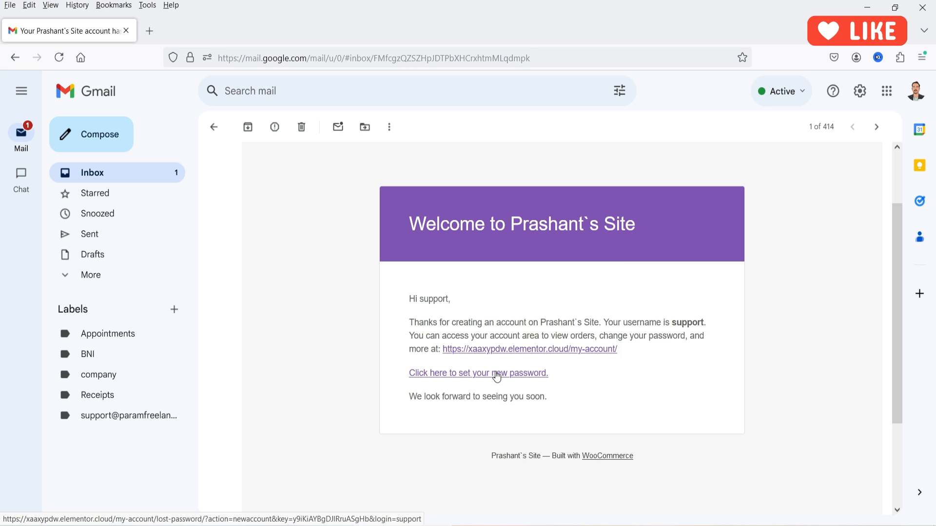
right_click(497, 377)
click(542, 253)
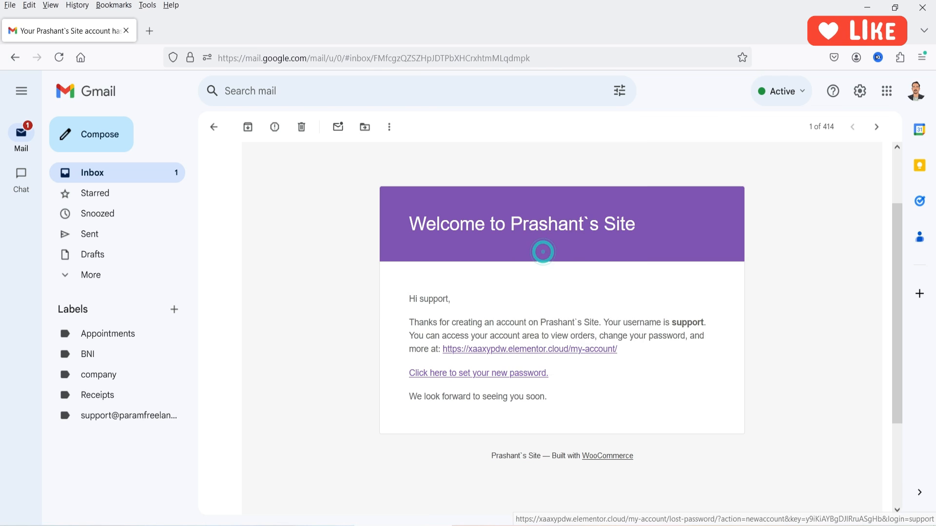
key(alt+Tab)
Set and save the new account's password from the emailed link, then resend the activation email.
click(194, 14)
key(ctrl+v)
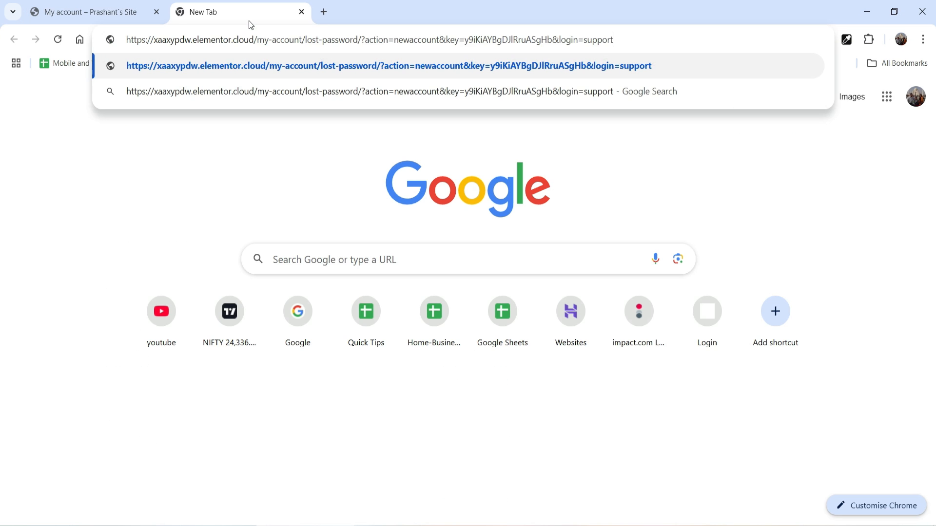
key(Return)
click(174, 349)
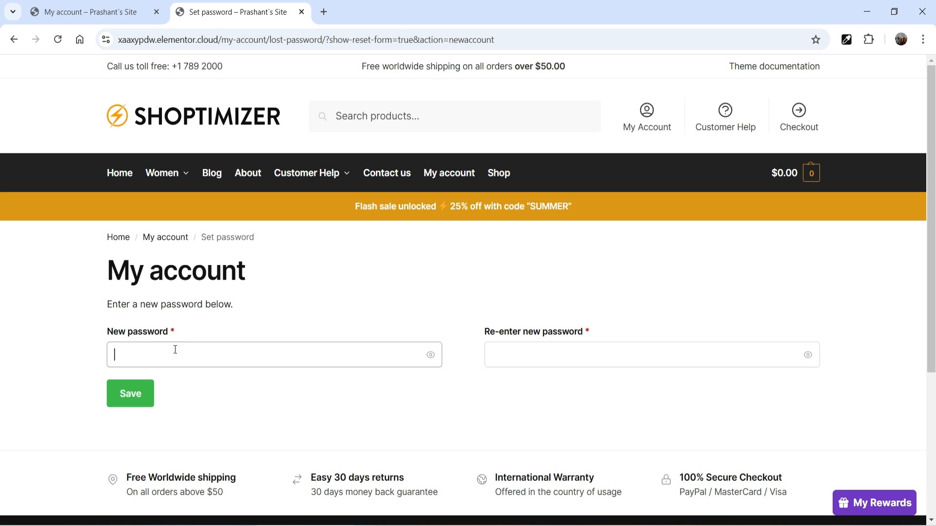
key(ctrl+v)
click(537, 351)
key(ctrl+v)
click(146, 413)
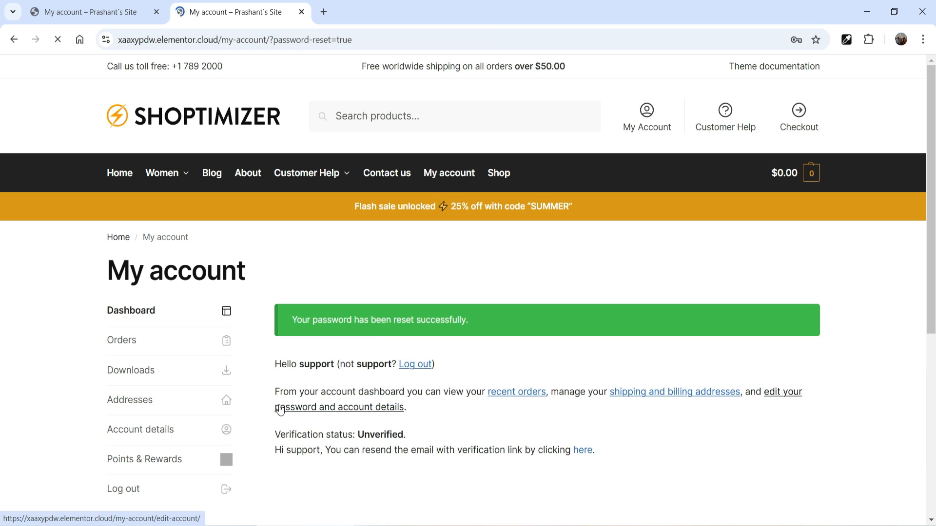
scroll(495, 322, down, 3)
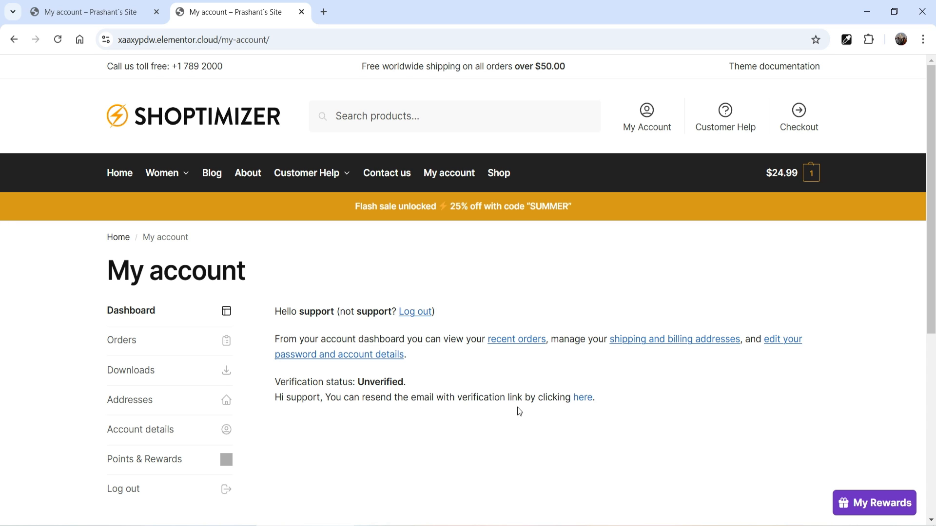
click(580, 397)
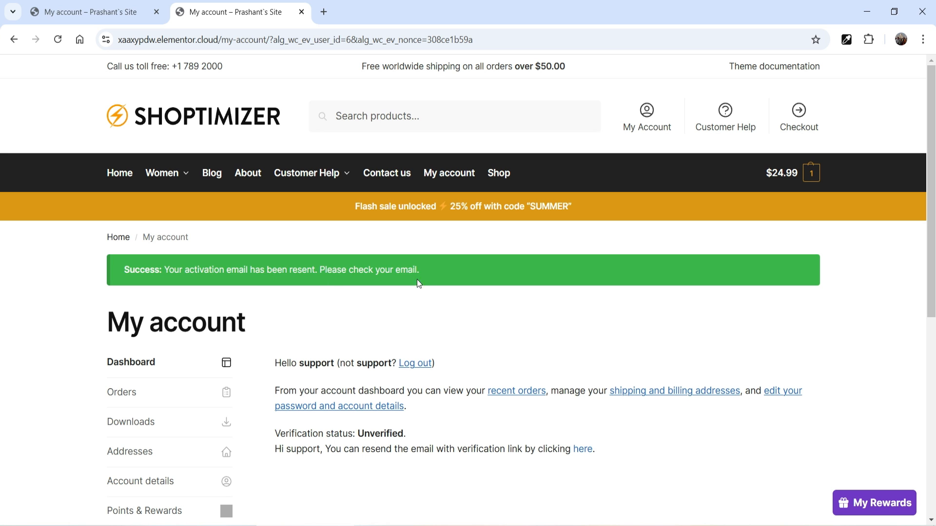
Copy the 'click here' verify-email link address from the activation message in Gmail.
click(440, 195)
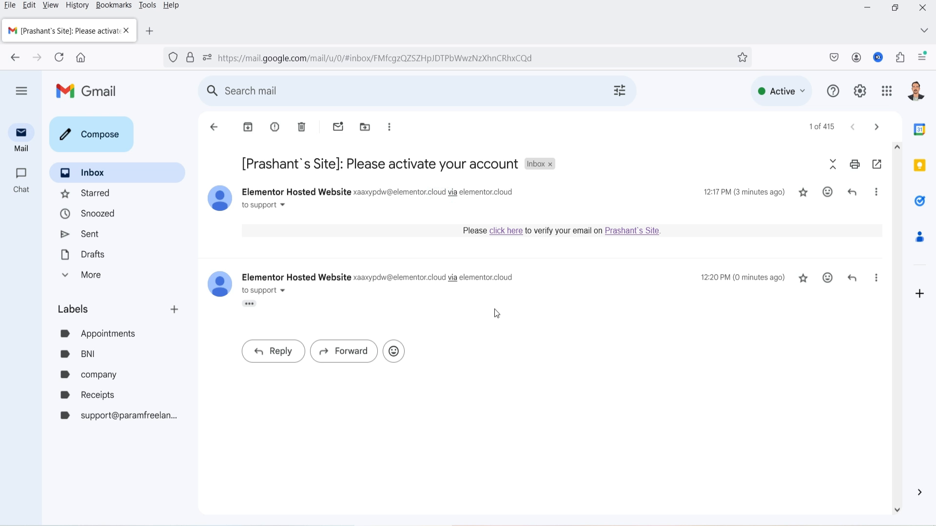
click(334, 200)
click(334, 199)
right_click(507, 235)
click(563, 349)
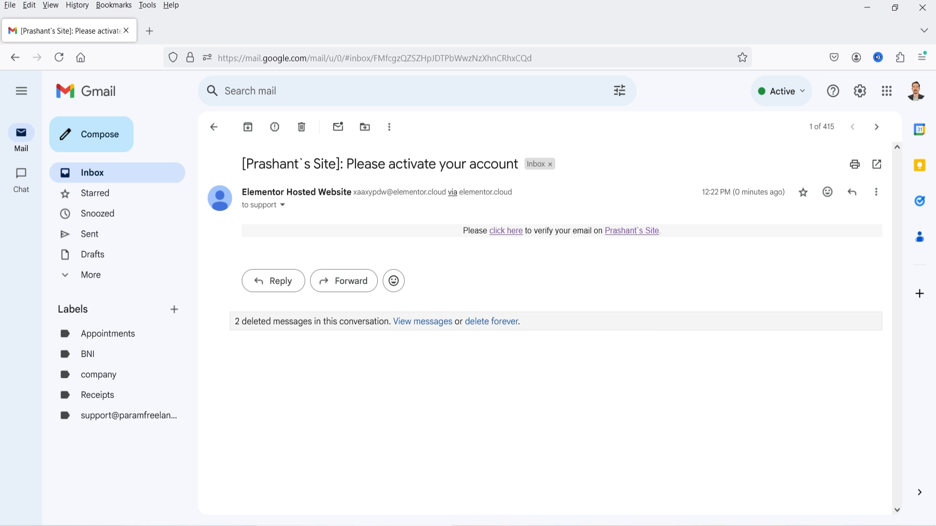
key(alt+Tab)
click(323, 12)
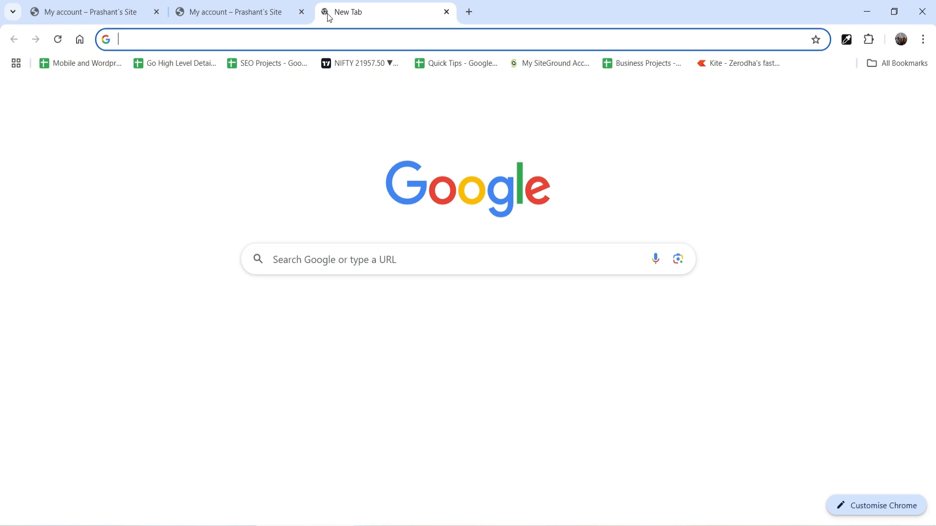
Load the copied verification link and confirm the account dashboard reads Verification status: Verified.
key(ctrl+v)
key(Return)
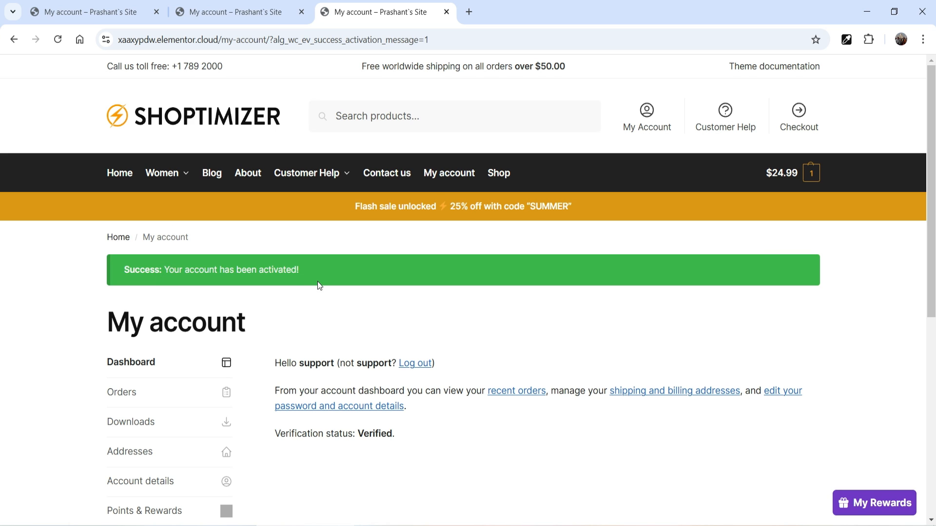
scroll(371, 407, down, 1)
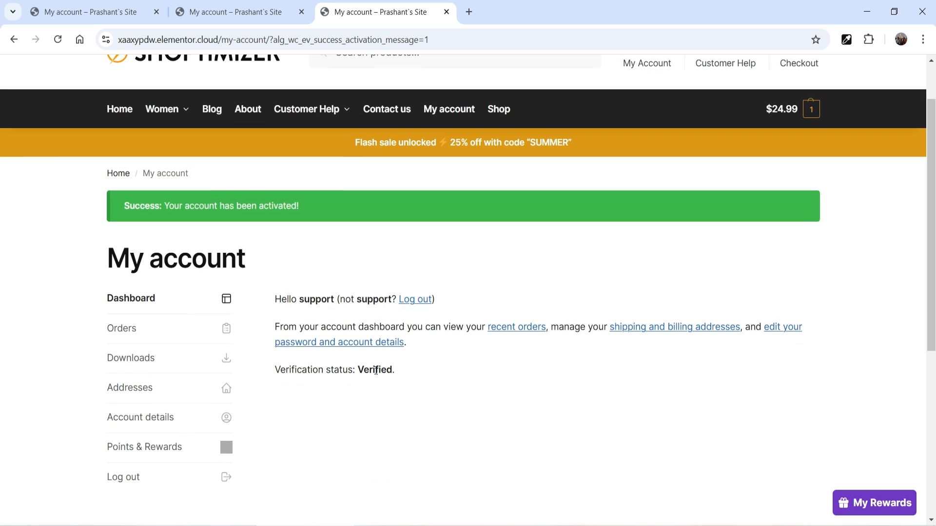
click(460, 384)
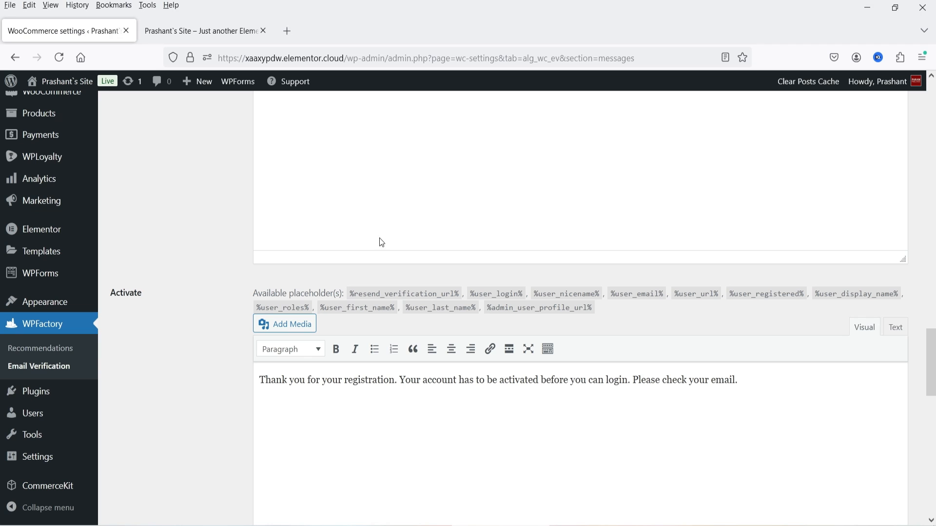
Go to Users > All Users from the WordPress admin sidebar.
scroll(49, 380, down, 4)
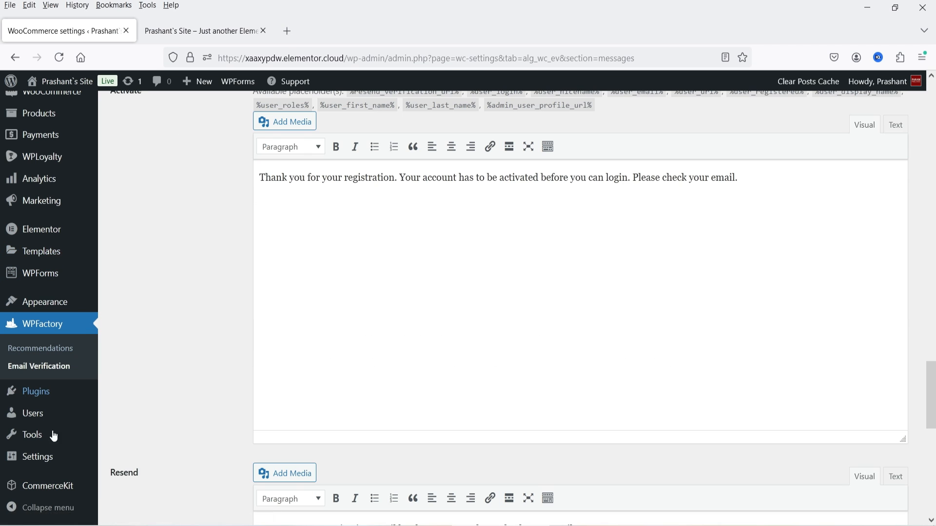
mouse_move(47, 456)
mouse_move(49, 416)
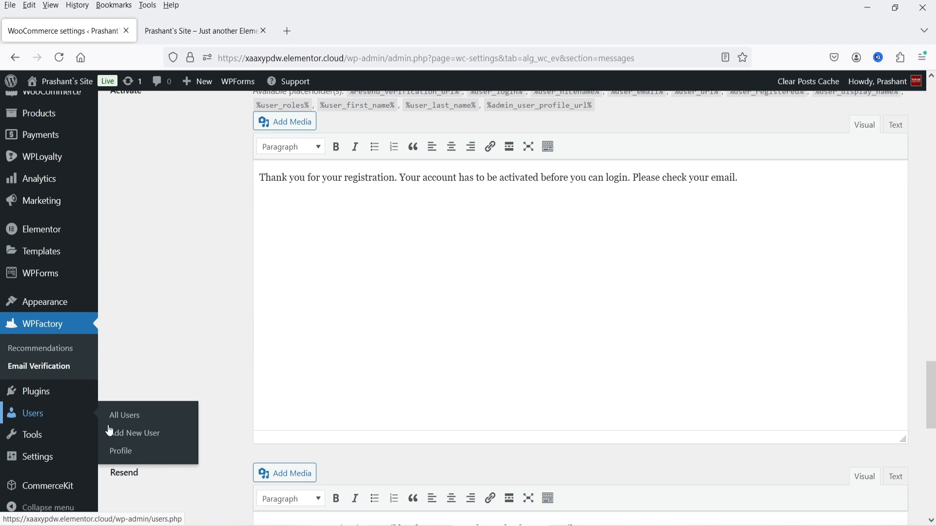
click(129, 419)
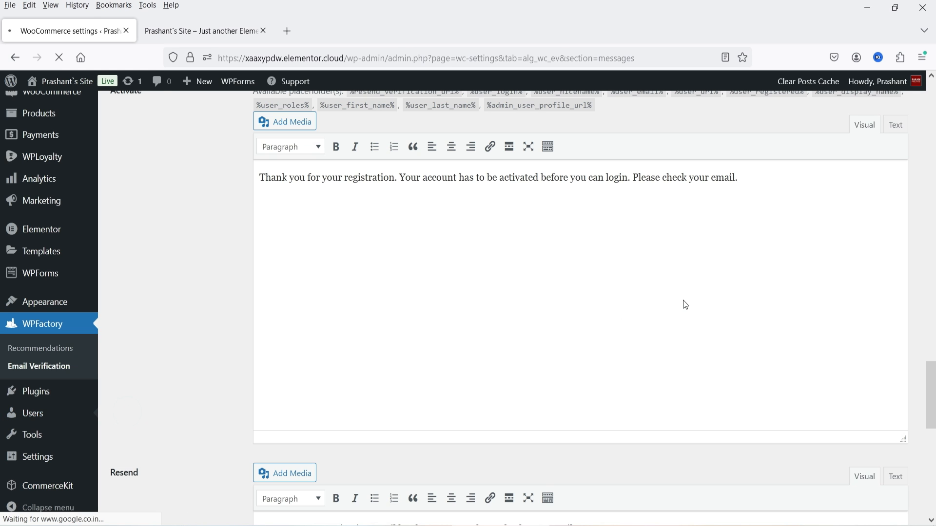